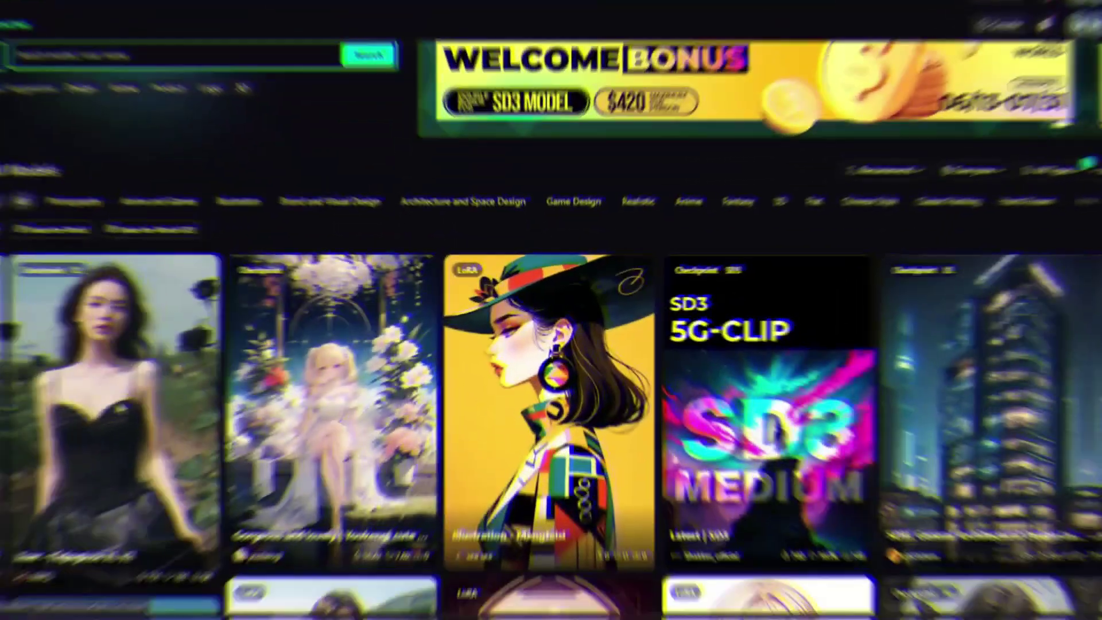
Browse the model hub's listing to examine the available checkpoint and LoRA models, including the SD3 ones.
scroll(588, 339, "down", 3)
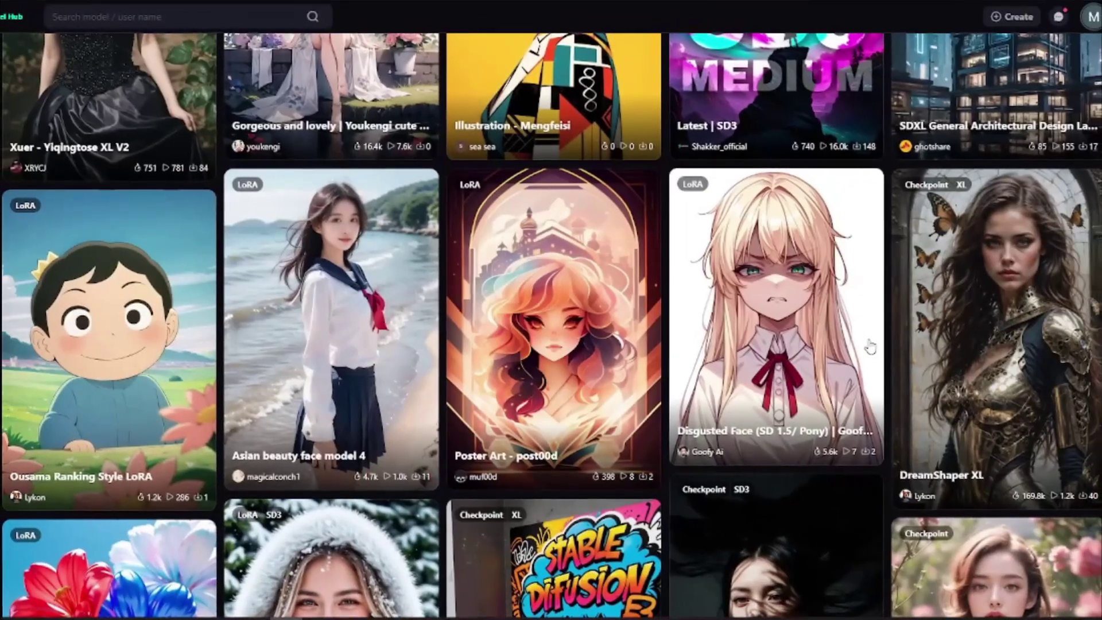
scroll(886, 364, "down", 6)
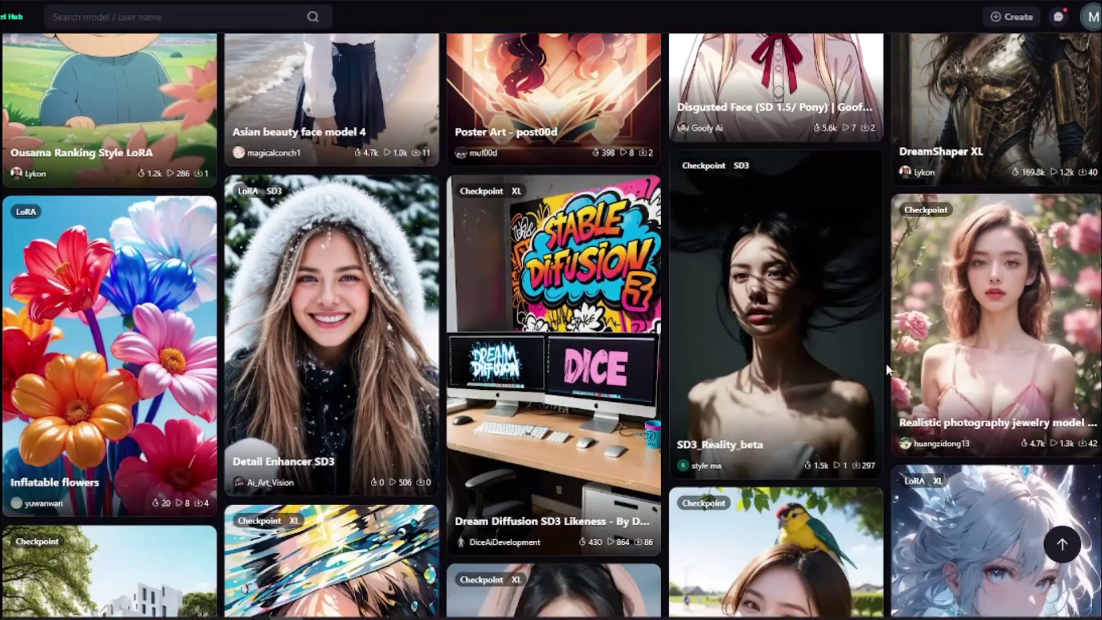
scroll(100, 365, "down", 5)
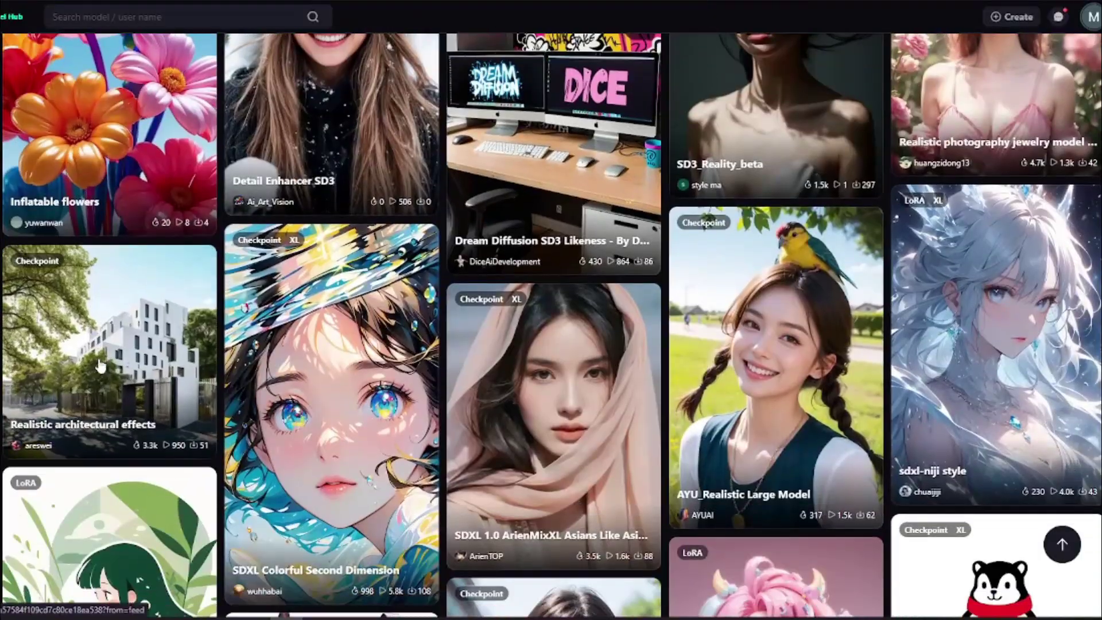
scroll(100, 365, "down", 10)
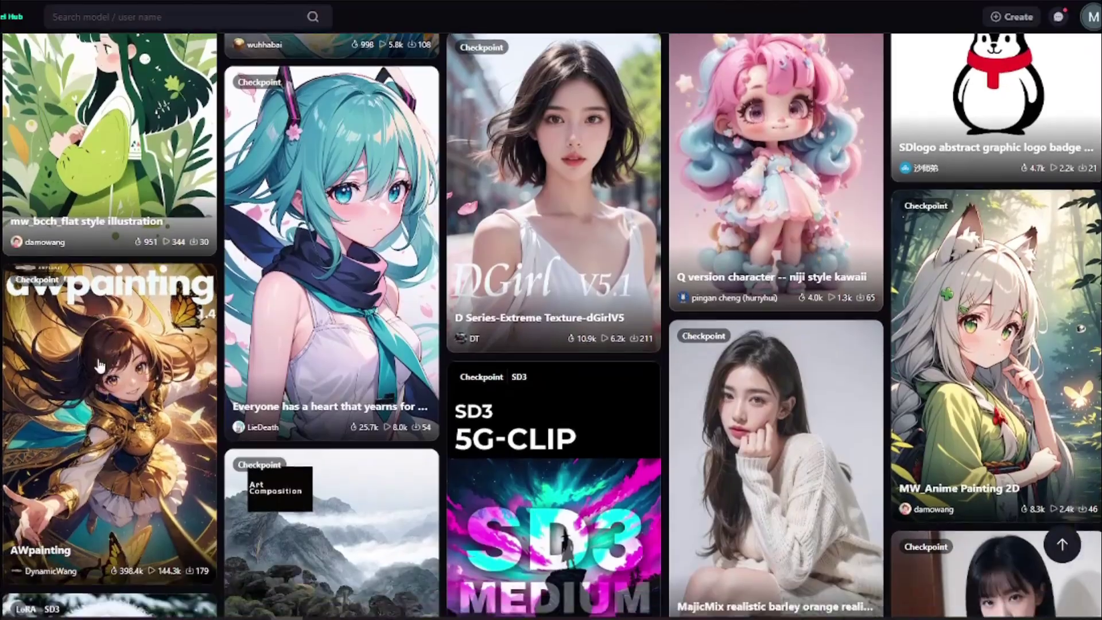
scroll(101, 366, "down", 13)
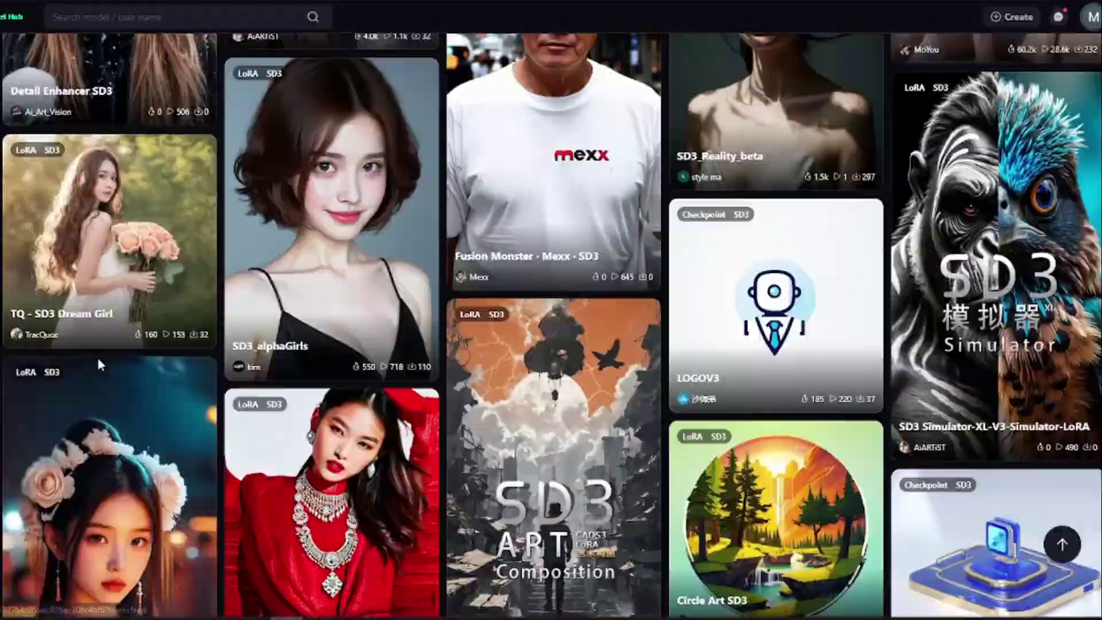
scroll(98, 363, "down", 12)
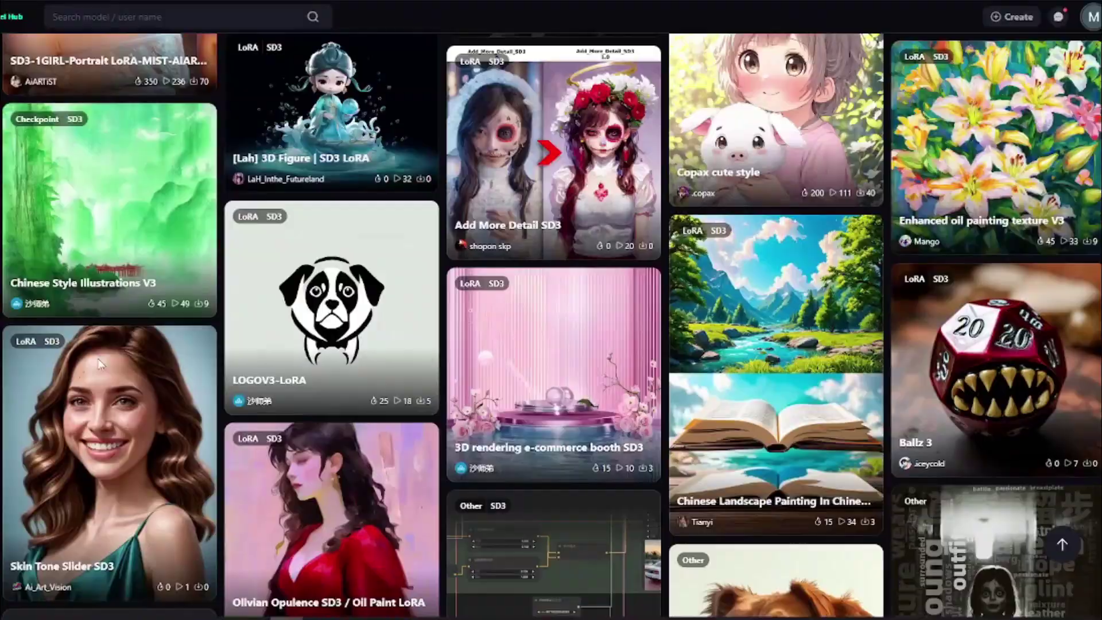
scroll(99, 359, "down", 5)
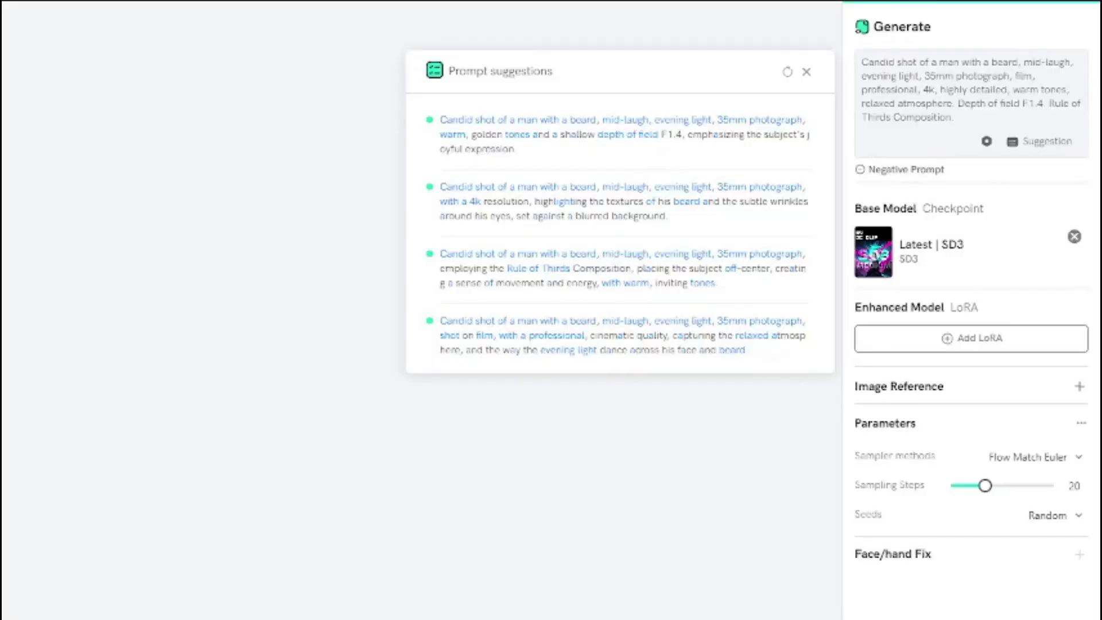
Close the prompt suggestions for the bearded man prompt and view the prompt settings.
left_click(987, 142)
left_click(988, 144)
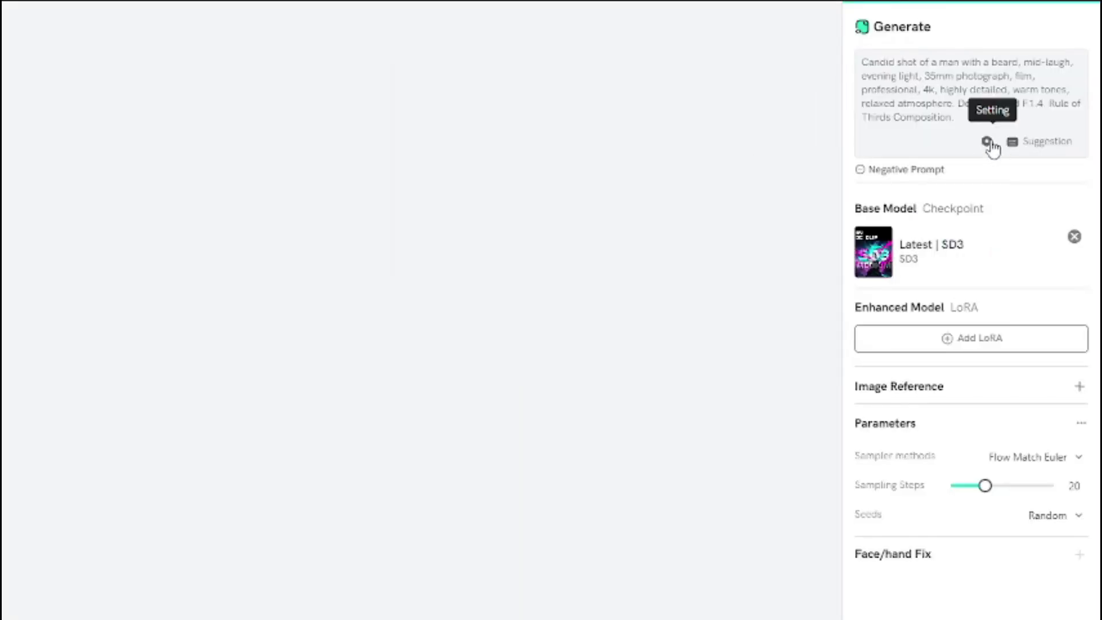
left_click(986, 142)
left_click(974, 177)
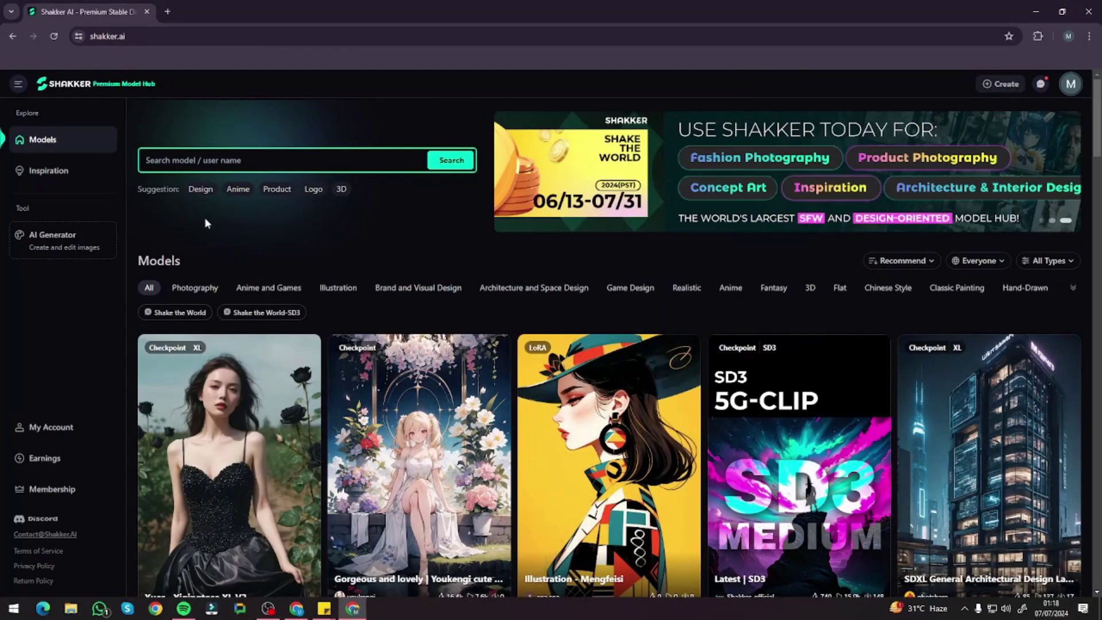
Look over the recommended models on the Shakker home page and return to its beginning.
scroll(336, 315, "down", 3)
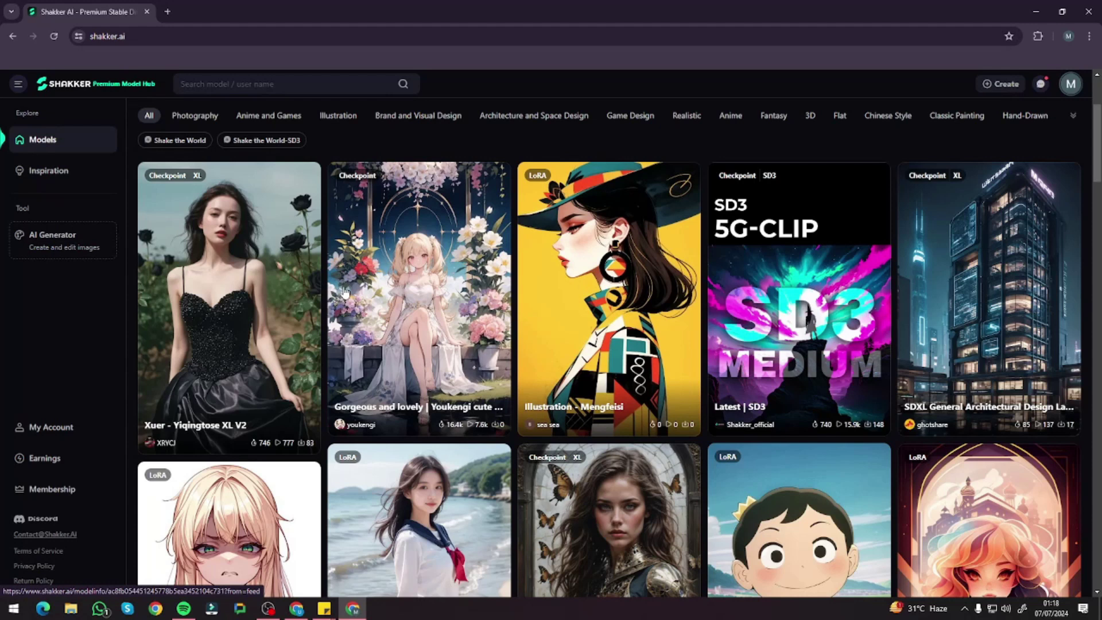
scroll(336, 344, "down", 4)
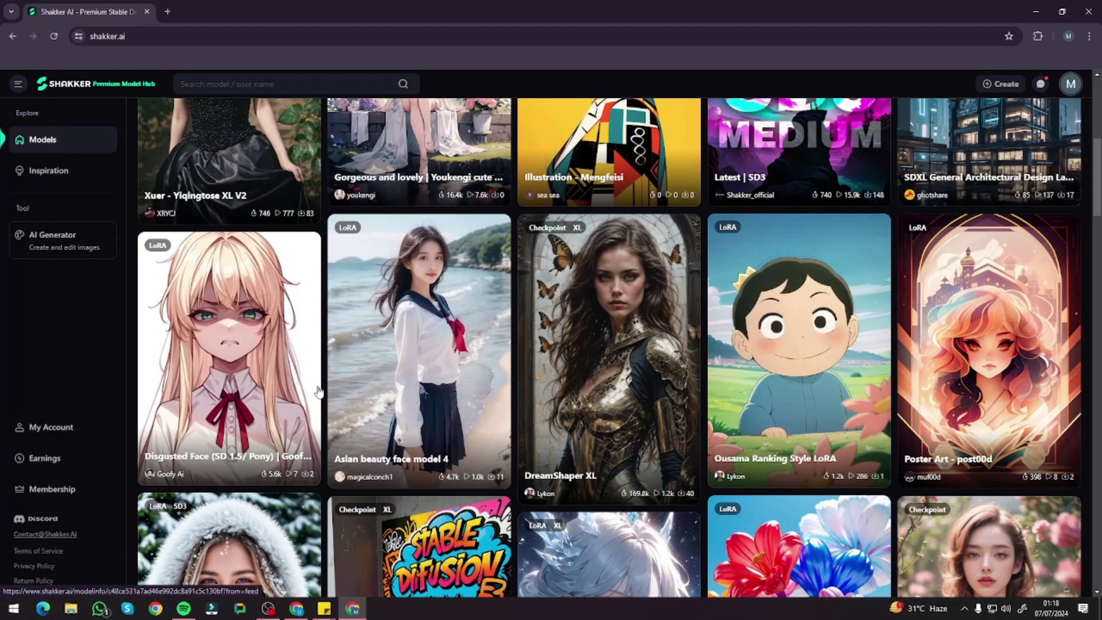
scroll(320, 388, "up", 6)
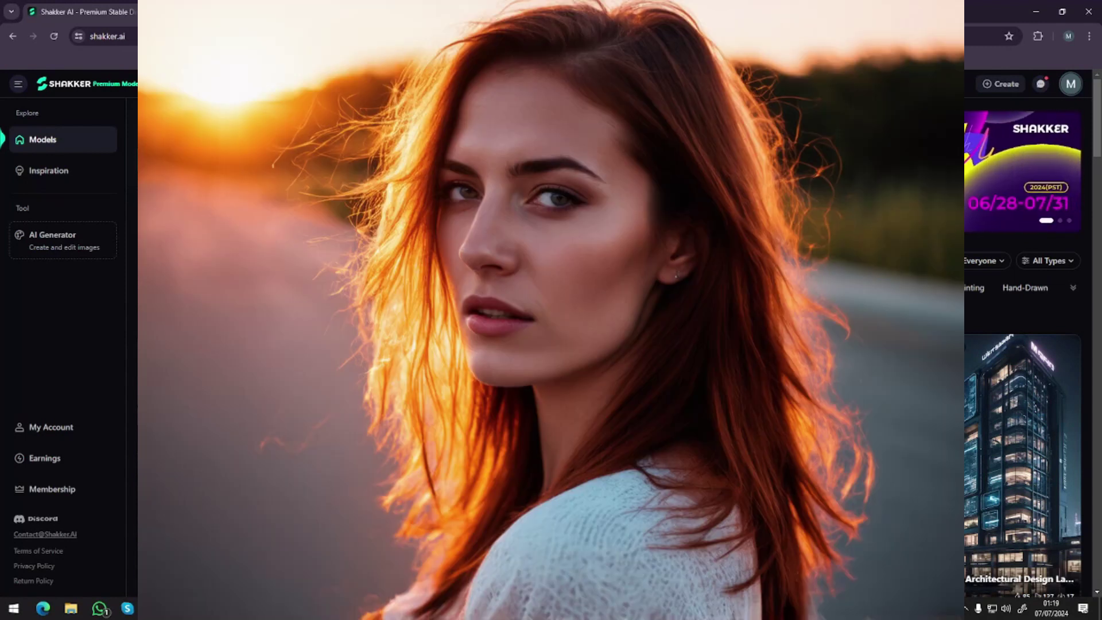
Examine the generated portraits, city skylines, forest landscapes and anime characters on the AI generator canvas.
scroll(446, 266, "down", 4)
scroll(446, 266, "up", 2)
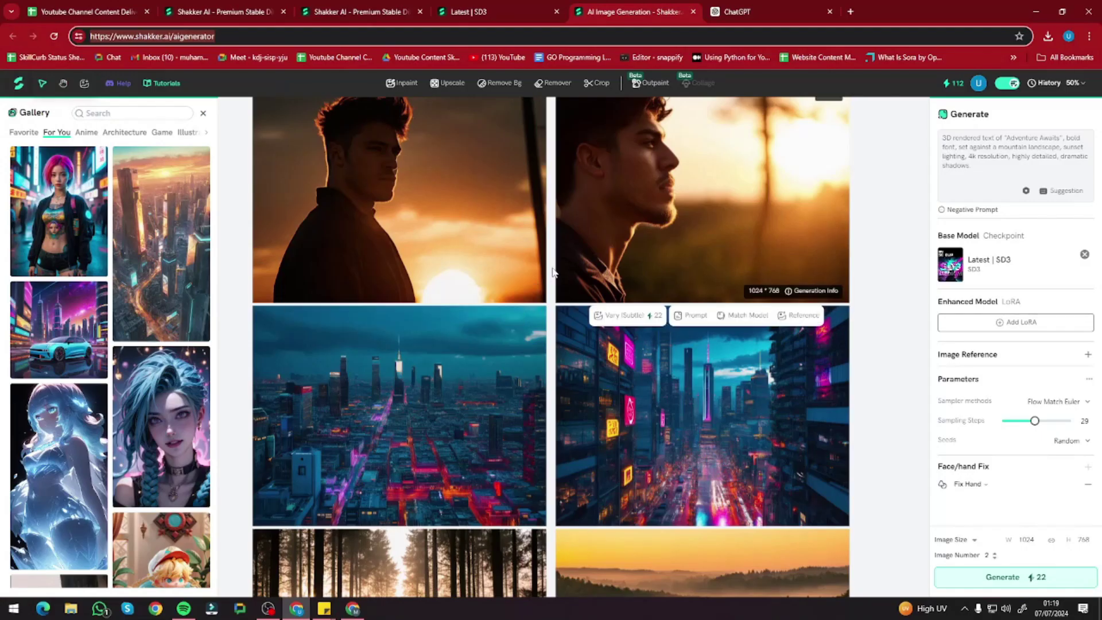
scroll(502, 328, "down", 5)
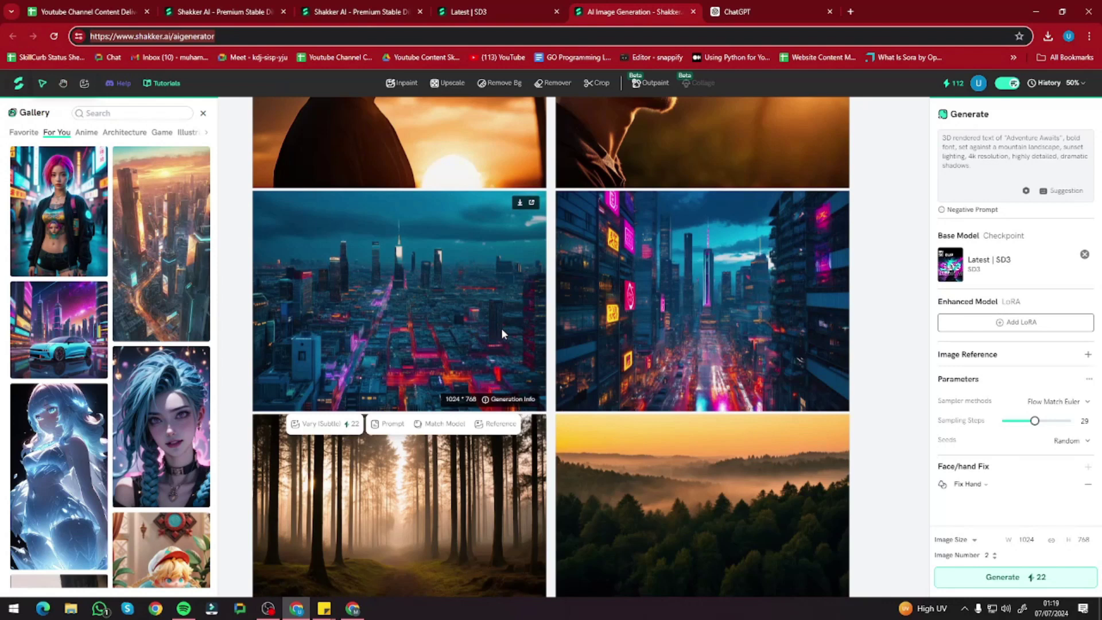
scroll(502, 334, "down", 2)
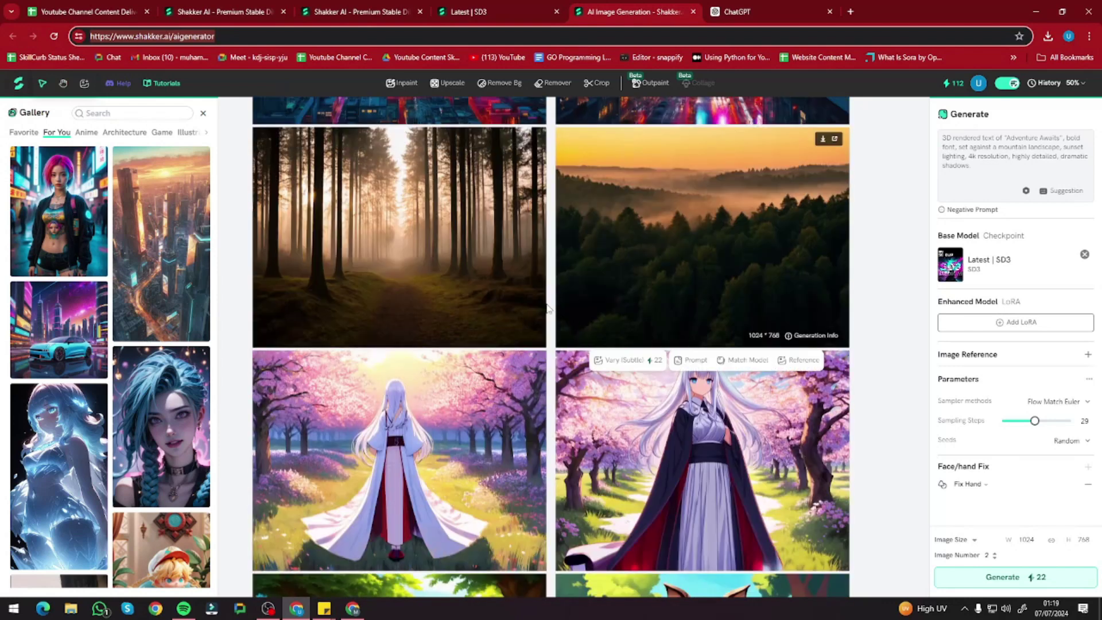
scroll(461, 232, "down", 10)
scroll(404, 330, "up", 6)
scroll(404, 330, "up", 6)
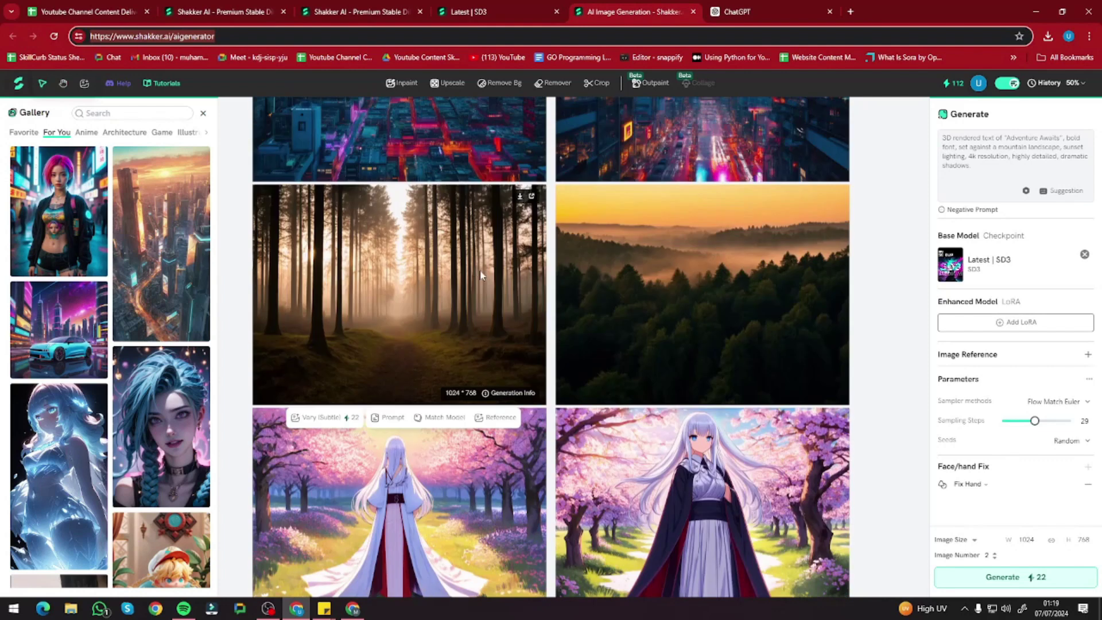
scroll(477, 341, "up", 2)
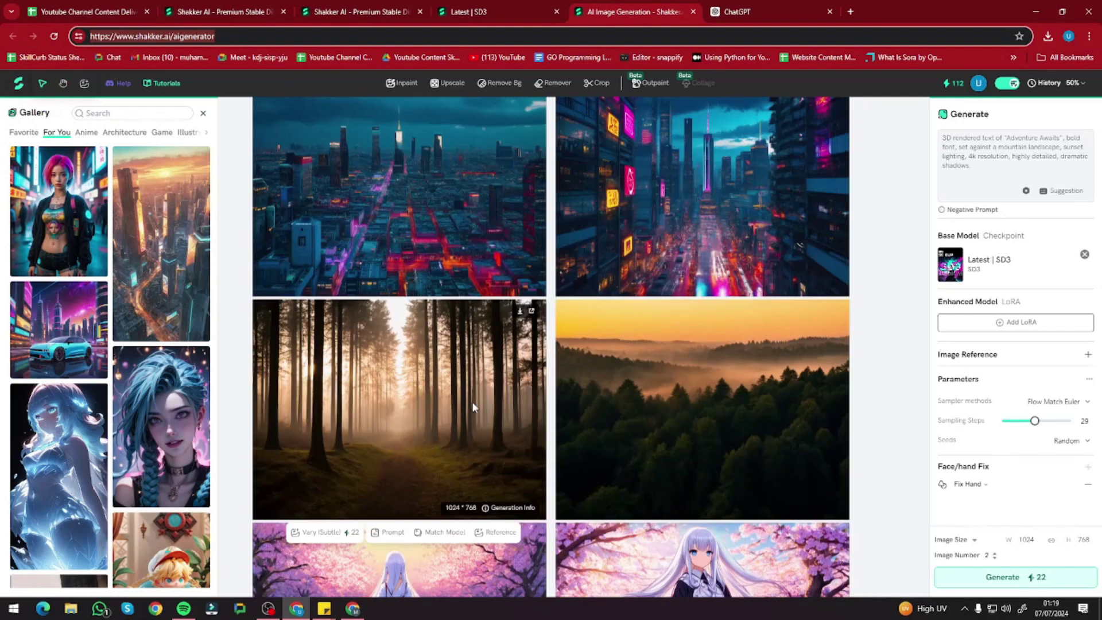
scroll(471, 401, "up", 9)
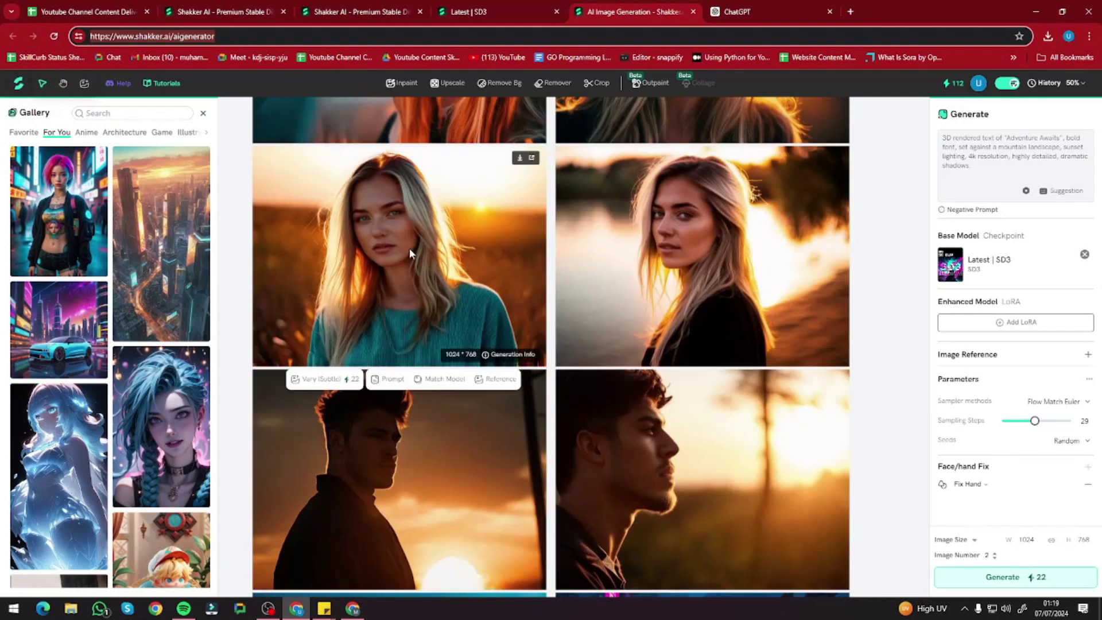
scroll(410, 253, "up", 3)
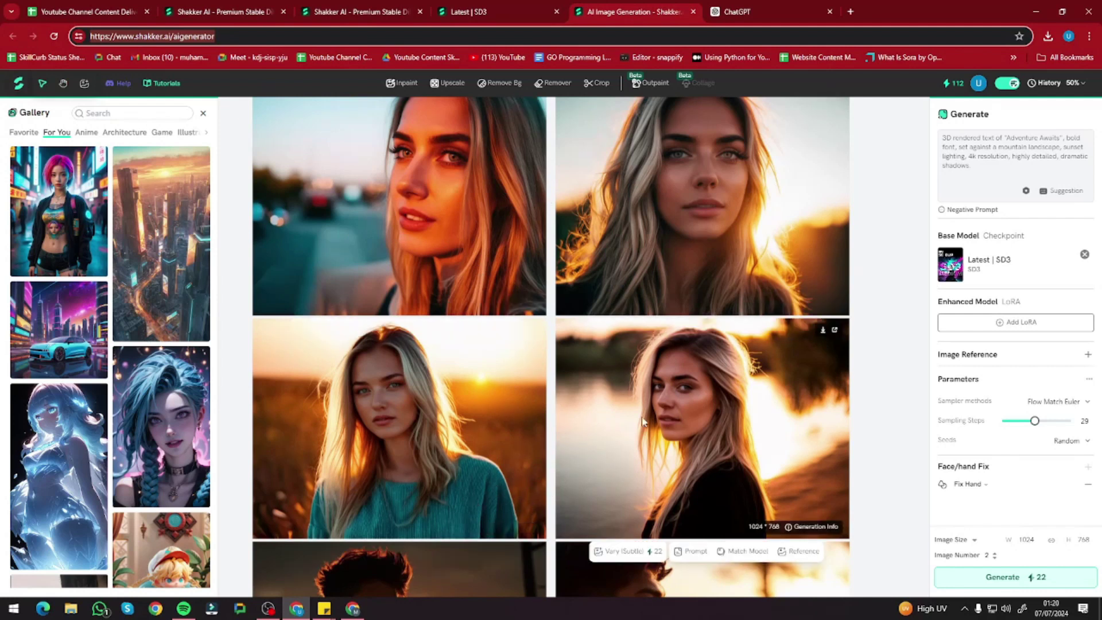
scroll(519, 456, "down", 3)
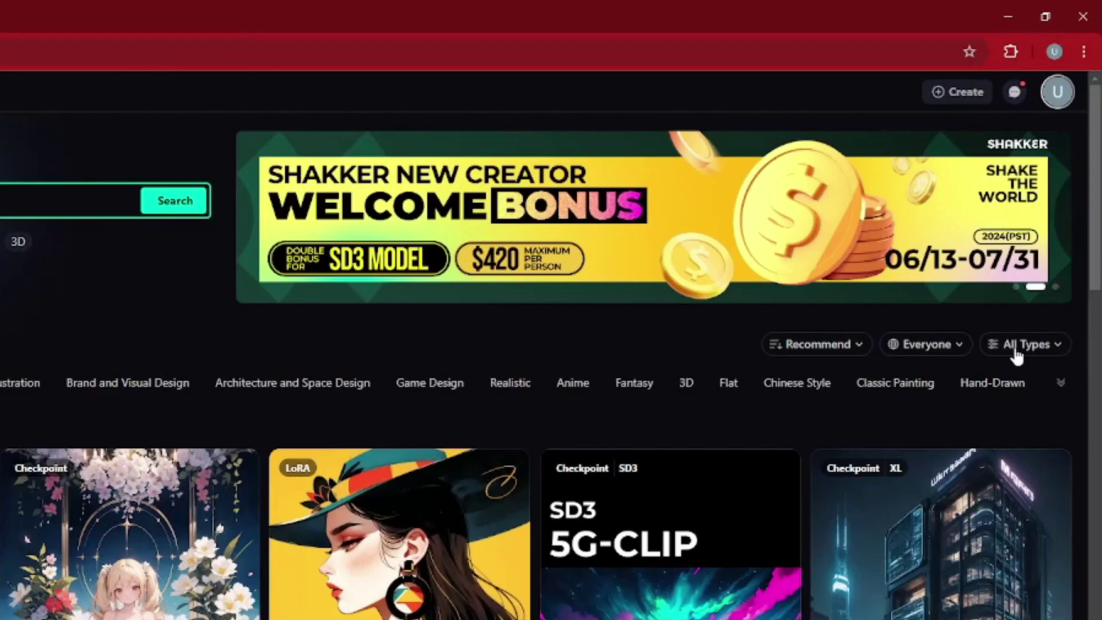
Filter the model listing by the SD 3 base model.
left_click(1016, 351)
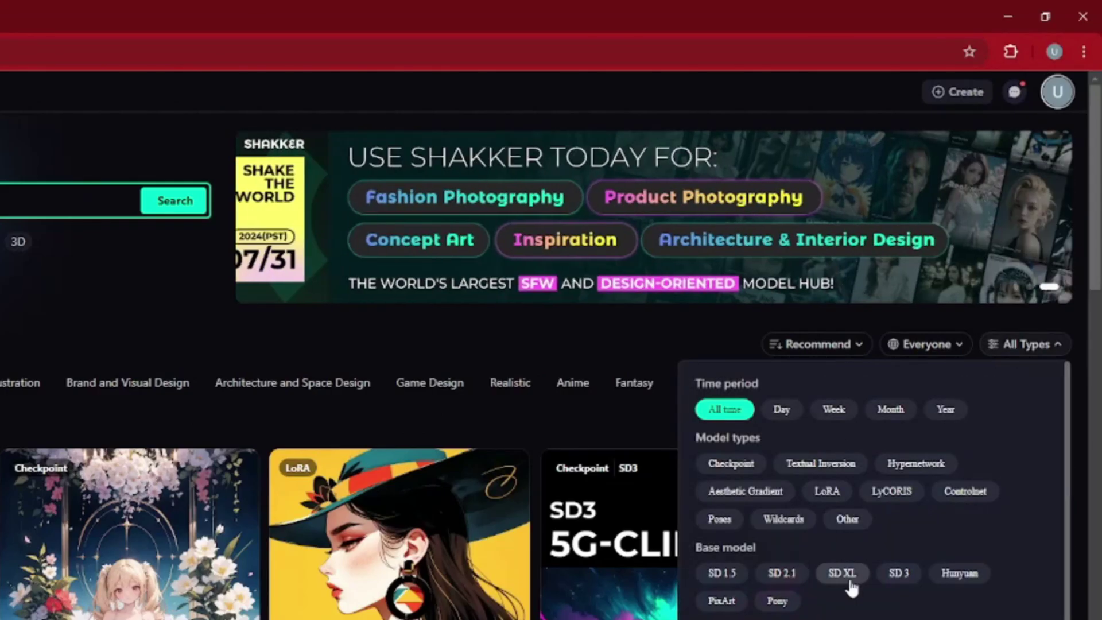
left_click(899, 573)
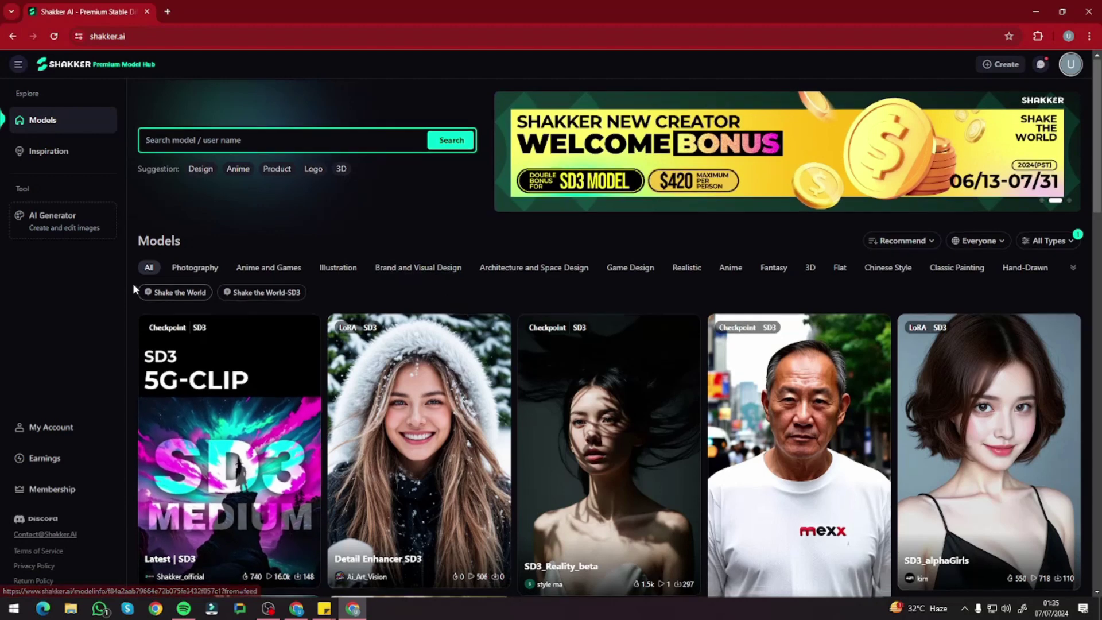
Open the Latest | SD3 checkpoint by Shakker_official and run it in the AI generator.
scroll(115, 278, "down", 3)
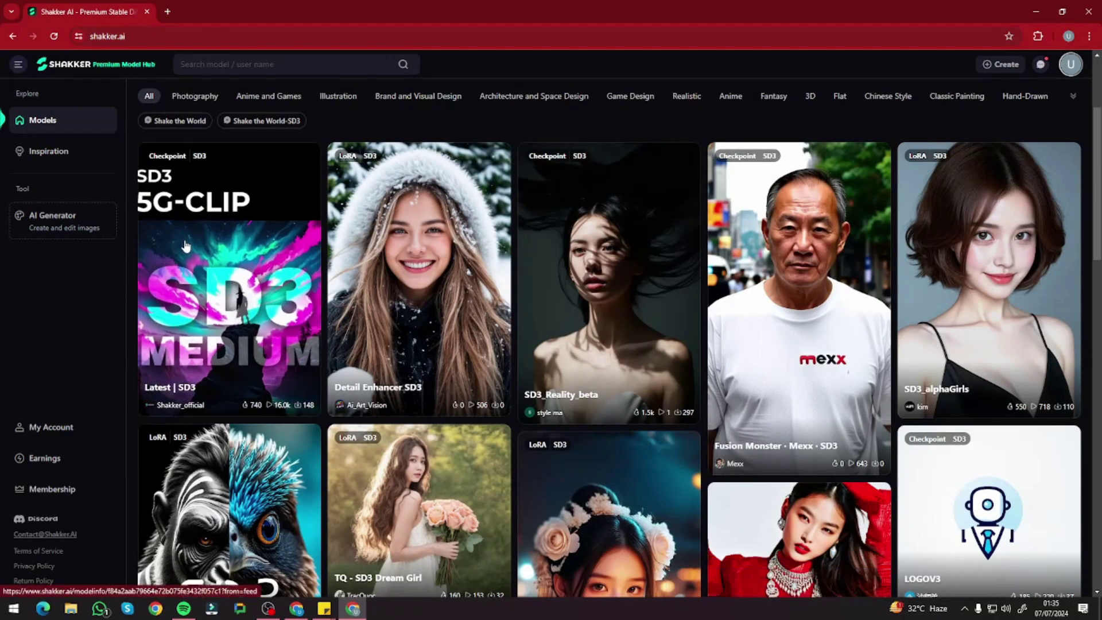
left_click(264, 287)
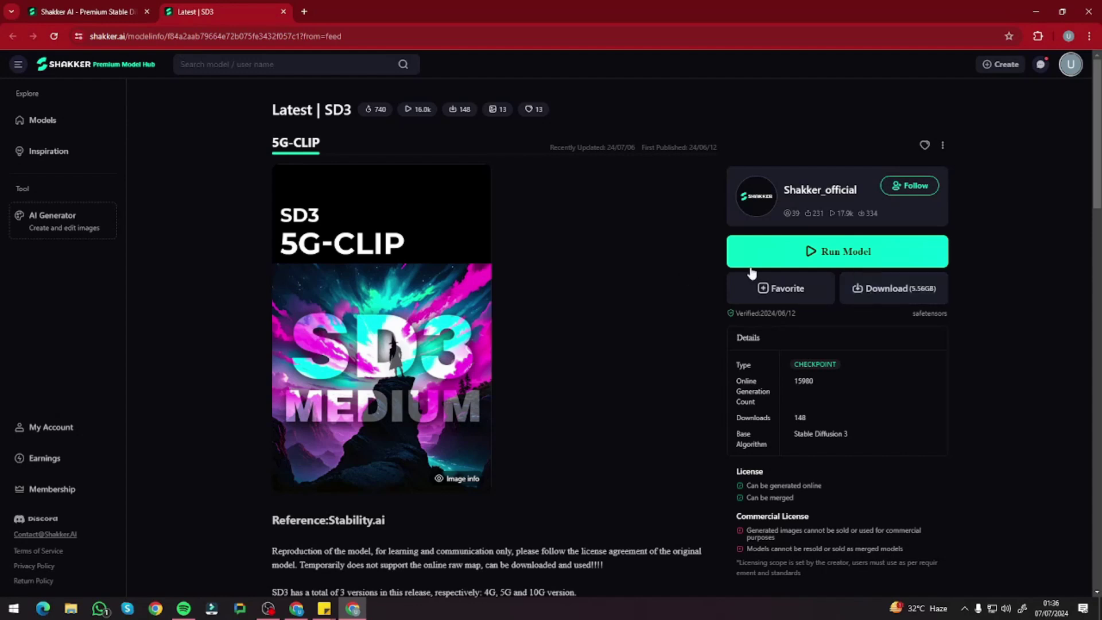
left_click(816, 255)
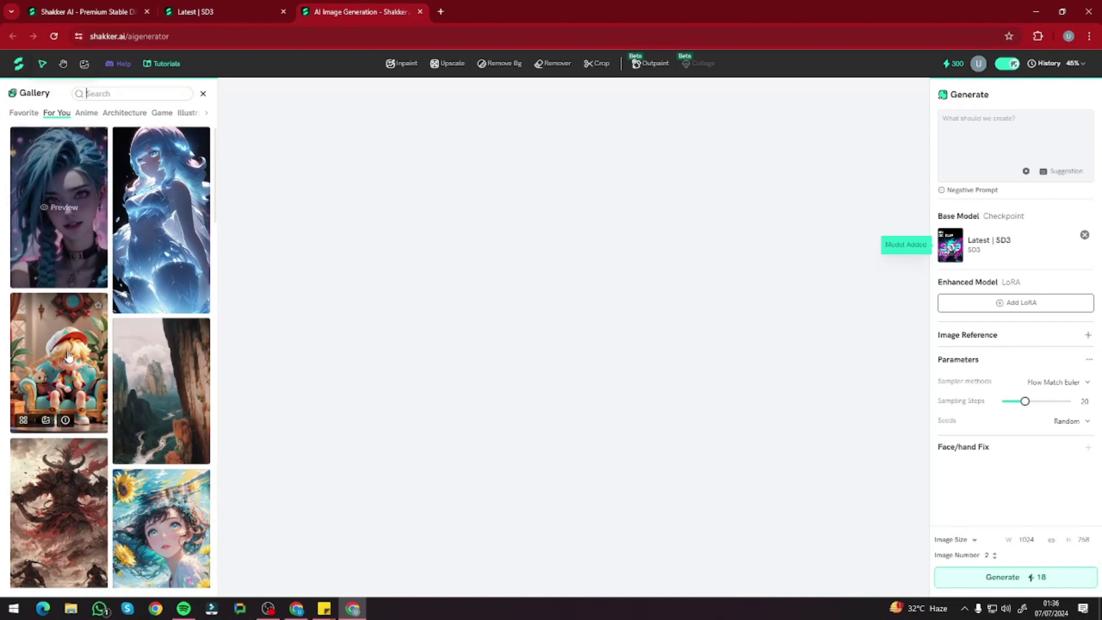
Look through the sample images in the For You gallery and close the gallery.
scroll(135, 338, "down", 1)
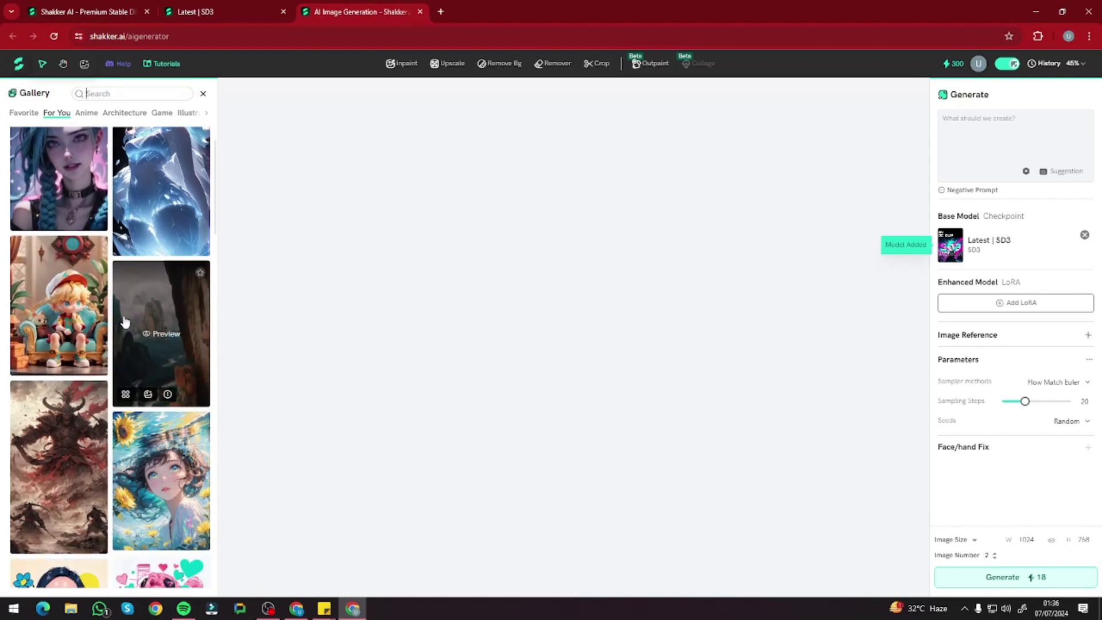
scroll(109, 309, "down", 5)
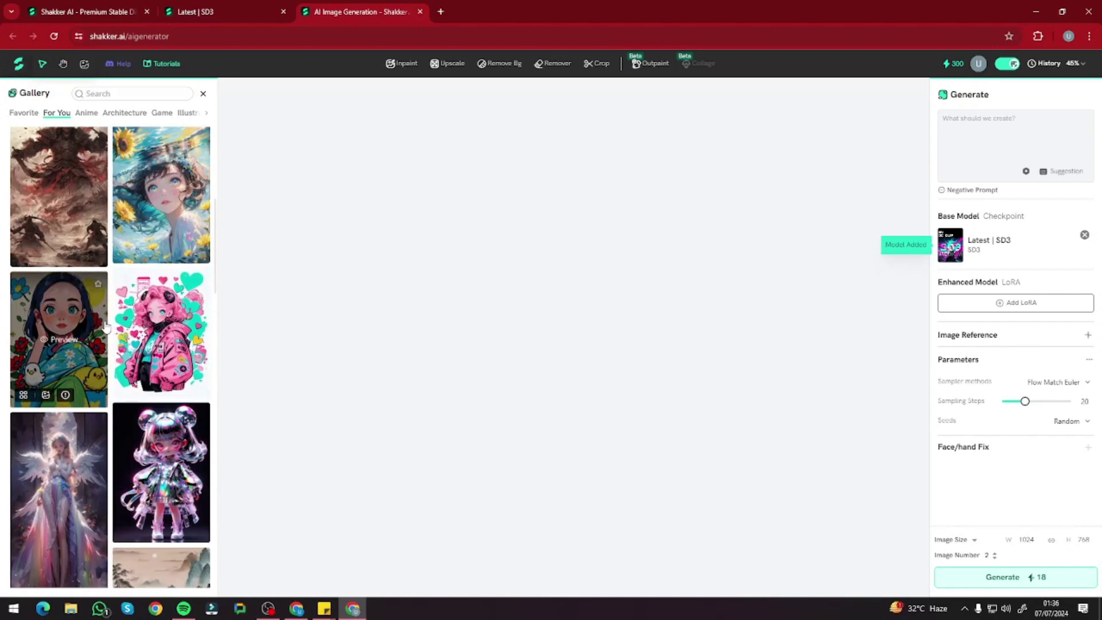
scroll(109, 336, "down", 4)
scroll(109, 336, "down", 3)
scroll(144, 286, "up", 8)
left_click(204, 94)
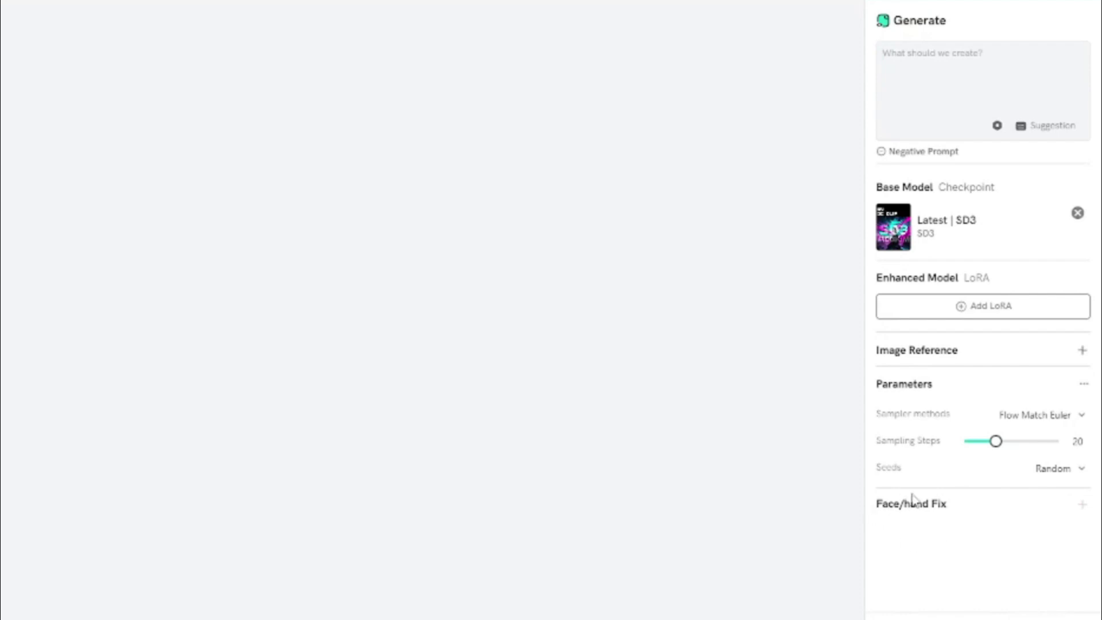
Enter the prompt "Candid shot of a man with a beard, mid-laugh, evening light, 35mm photograph, film, professional, 4k, highly detailed, warm tones, relaxed atmosphere…".
scroll(930, 574, "down", 2)
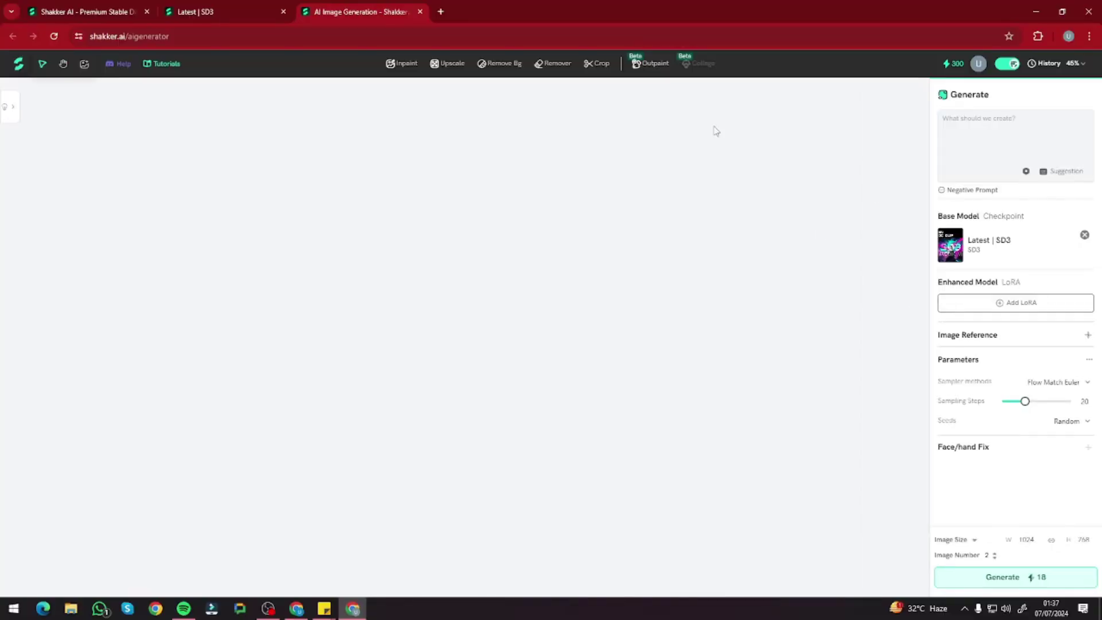
left_click(976, 147)
type("Candid shot of a man with a beard, mid-laugh, evening light, 35mm photograph, film, professional, 4k, highly detailed, warm tones, relaxed atmosphere. Depth of field F1.4. Rule of Thirds Composition.")
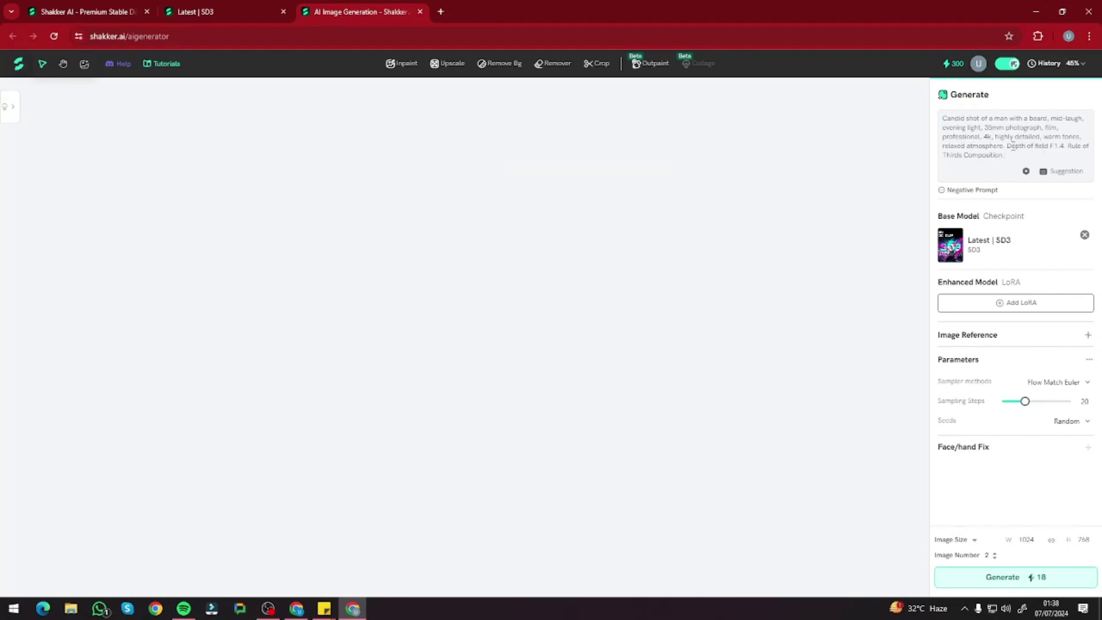
Review the prompt suggestions and the Autofill and Enhance prompt settings, closing both without changes.
left_click(1044, 171)
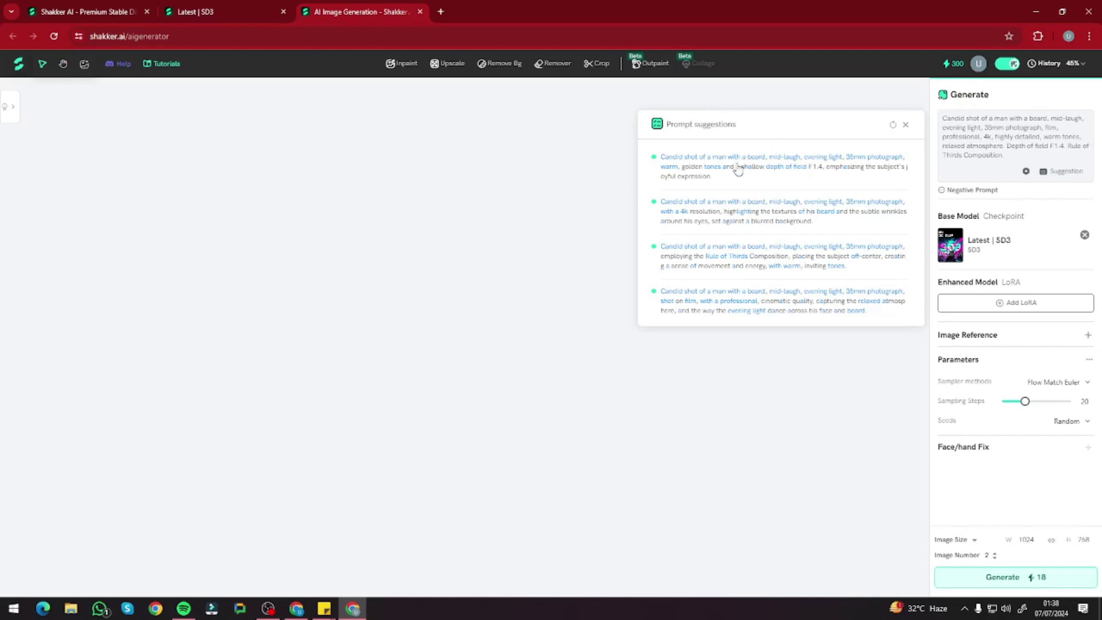
left_click(906, 125)
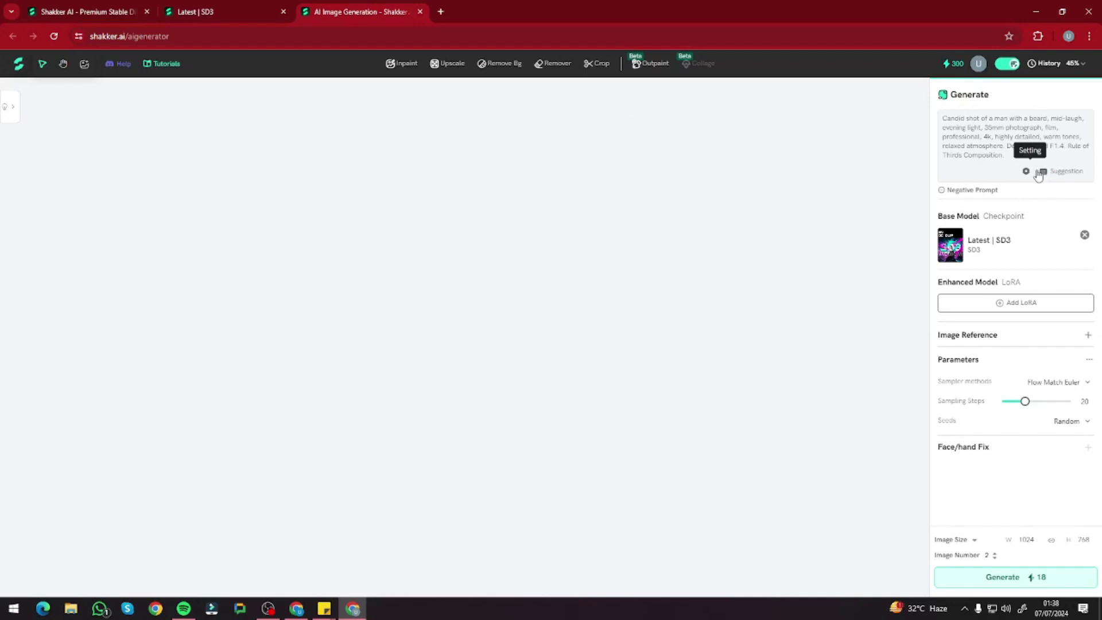
left_click(1026, 171)
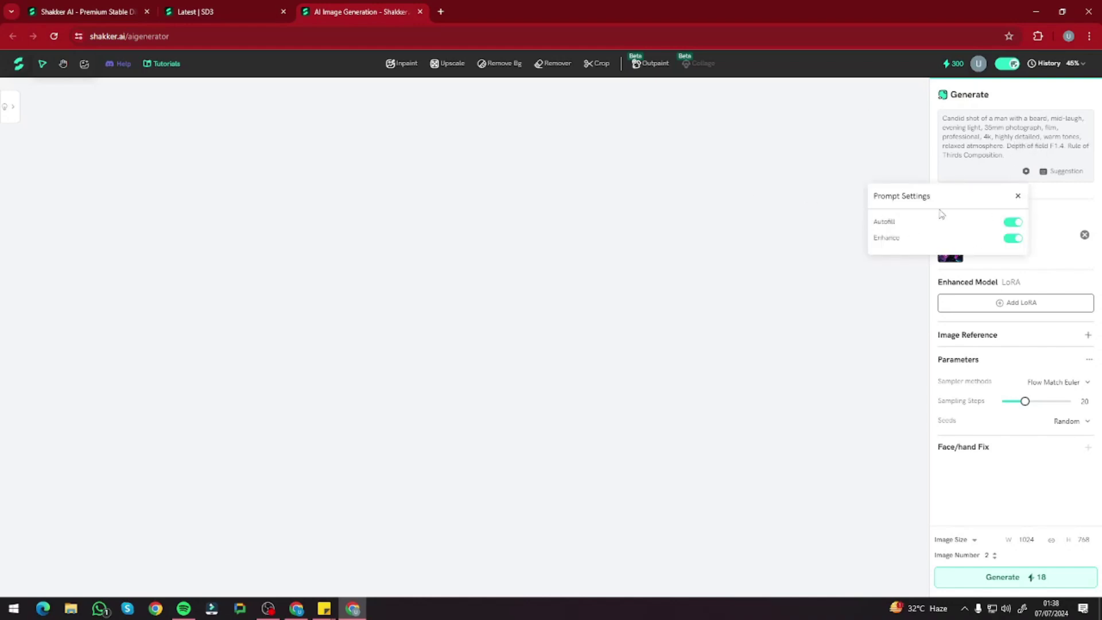
left_click(1017, 196)
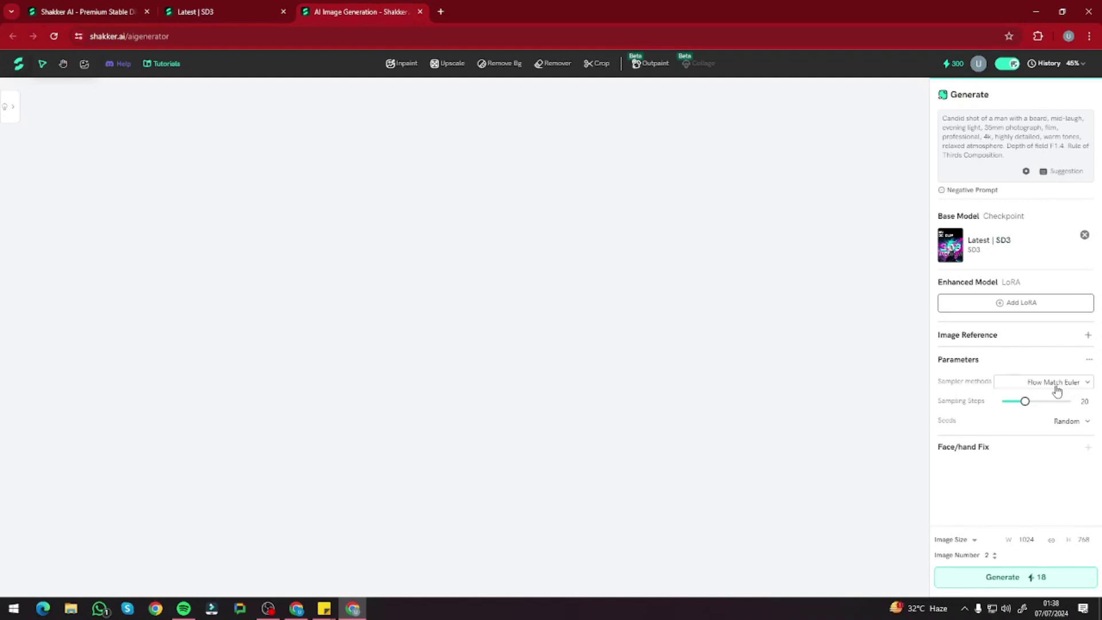
Set the sampling steps to 28 and generate the images of the laughing bearded man.
mouse_move(1026, 402)
left_click_drag(1028, 402, 1033, 402)
left_click(1008, 586)
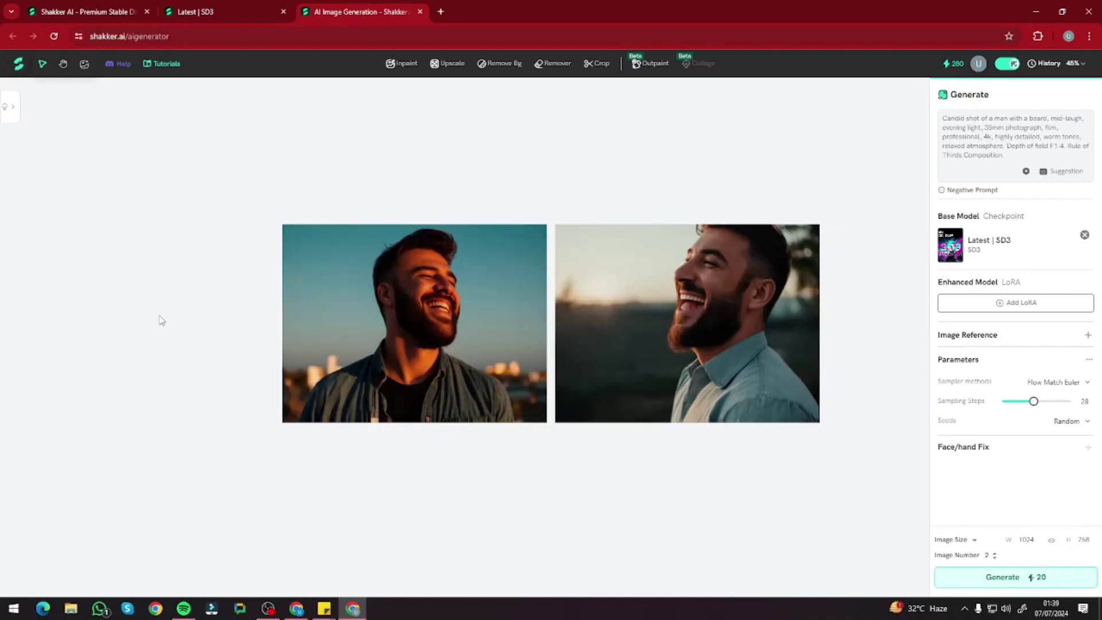
Examine the two laughing-man portraits up close, moving them around the canvas to compare them.
mouse_move(435, 282)
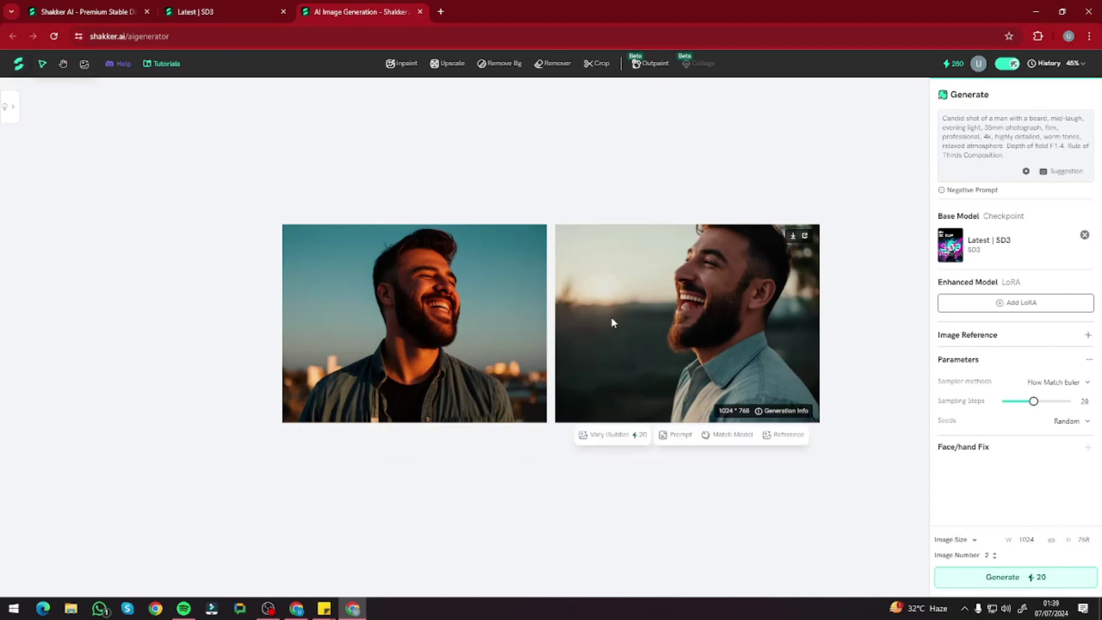
scroll(499, 462, "up", 2)
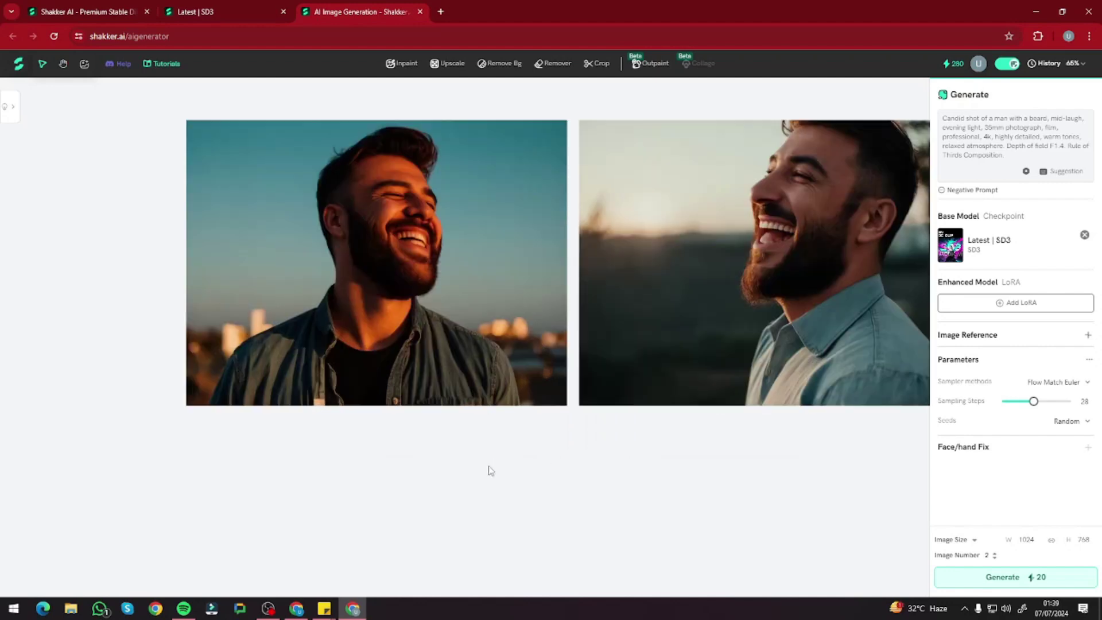
scroll(491, 470, "up", 1)
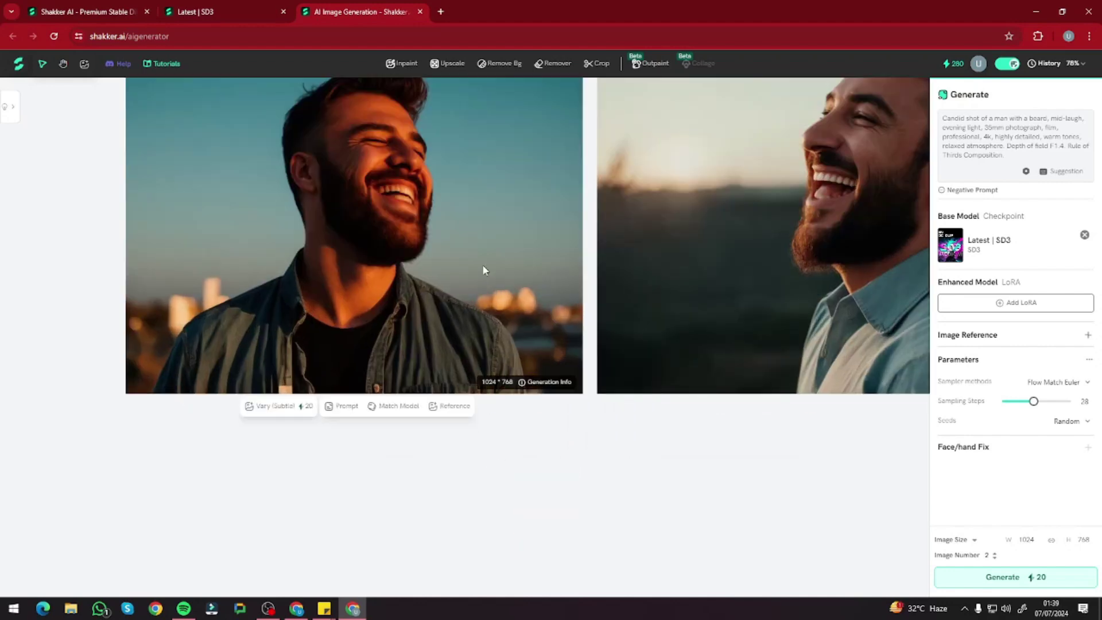
left_click_drag(483, 270, 445, 349)
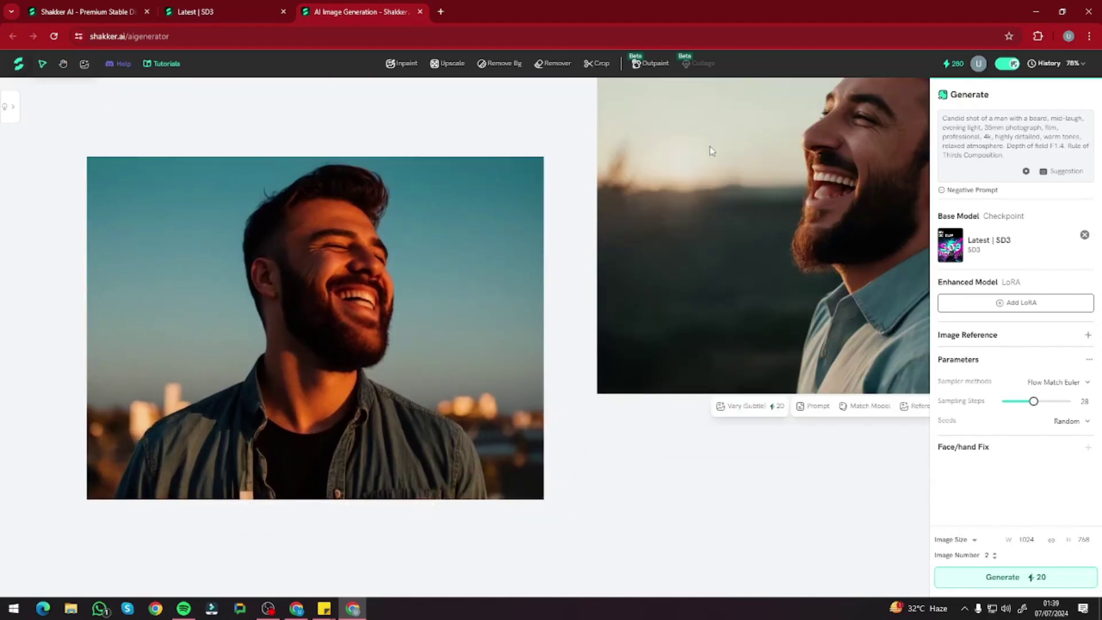
left_click_drag(708, 178, 339, 277)
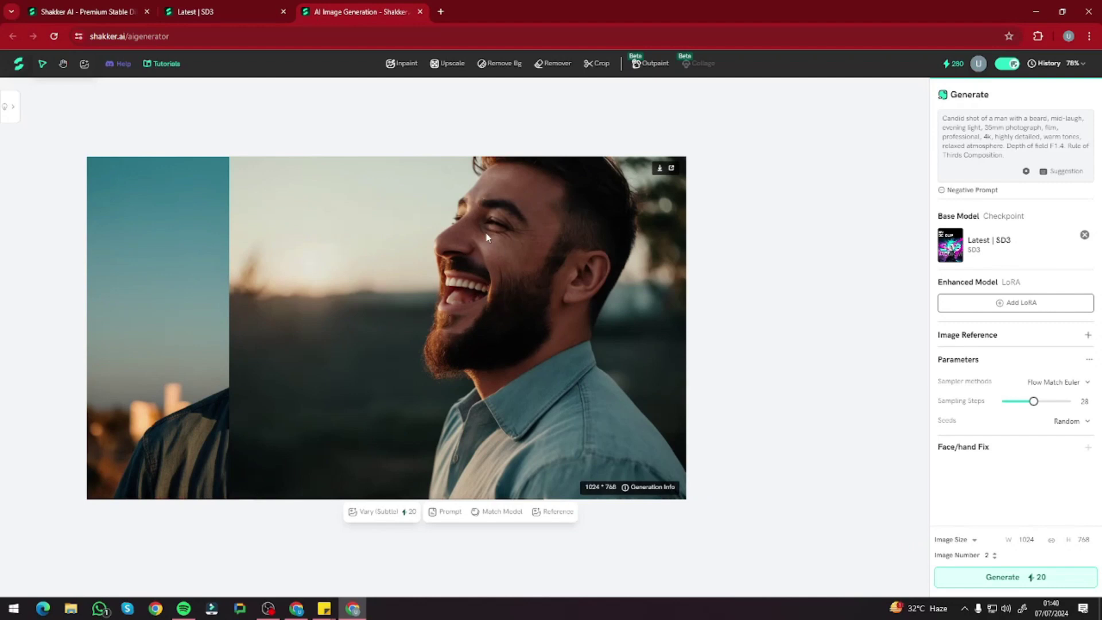
left_click_drag(424, 287, 674, 277)
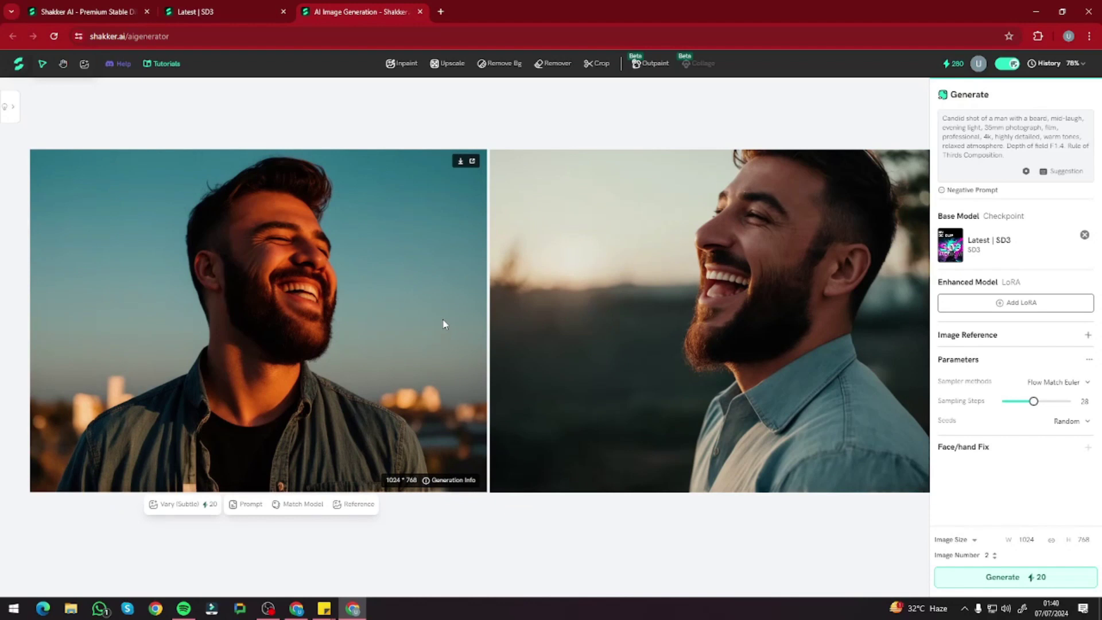
left_click_drag(390, 317, 360, 282)
left_click_drag(726, 350, 716, 313)
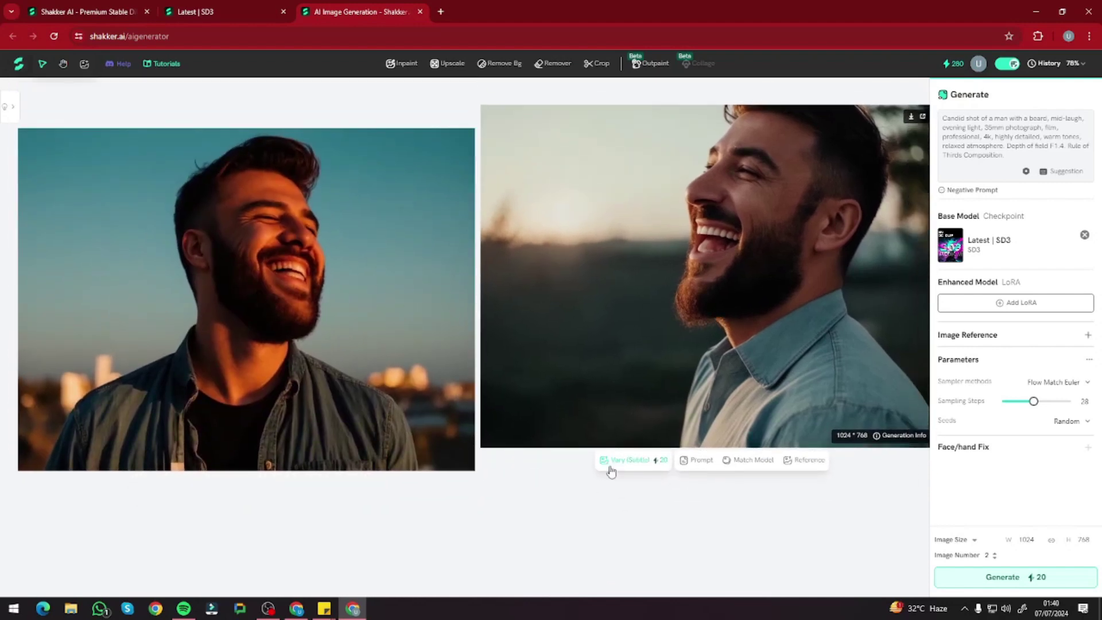
Rearrange the two portraits in one row, with the side-profile image to the left of the denim-jacket image.
scroll(626, 505, "down", 3)
left_click_drag(572, 366, 95, 180)
left_click_drag(308, 381, 339, 163)
left_click_drag(229, 172, 241, 192)
left_click_drag(379, 190, 420, 209)
left_click_drag(186, 203, 223, 209)
left_click(476, 249)
left_click(163, 260)
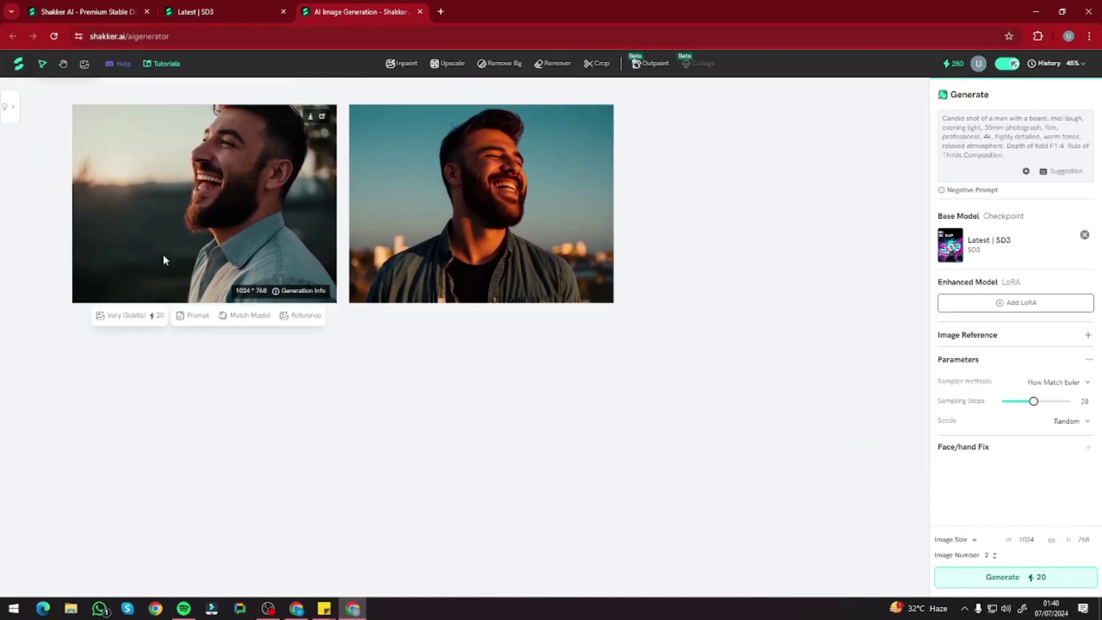
Generate subtle variations of the side-profile portrait and of the denim-jacket portrait, placing the denim-jacket original beside its own variations.
left_click(137, 324)
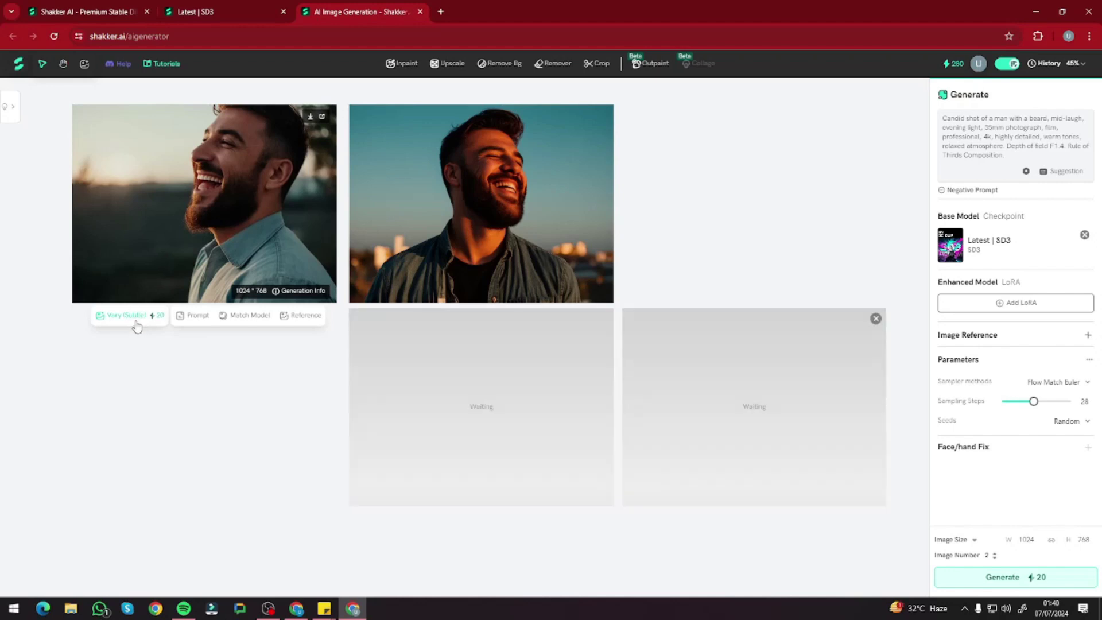
mouse_move(212, 151)
mouse_move(466, 215)
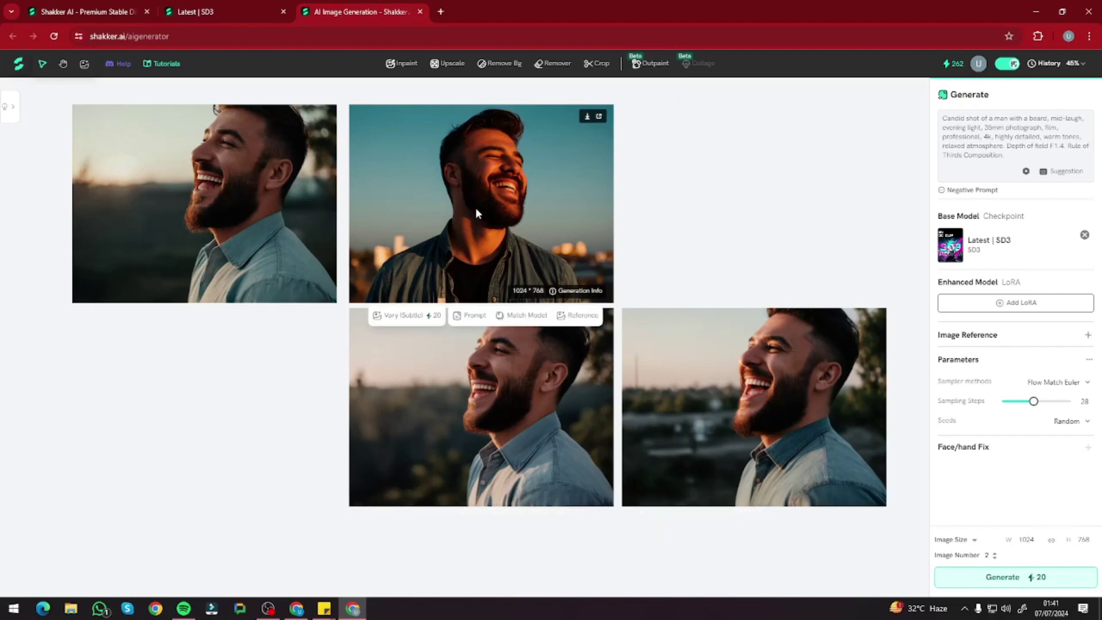
left_click(409, 320)
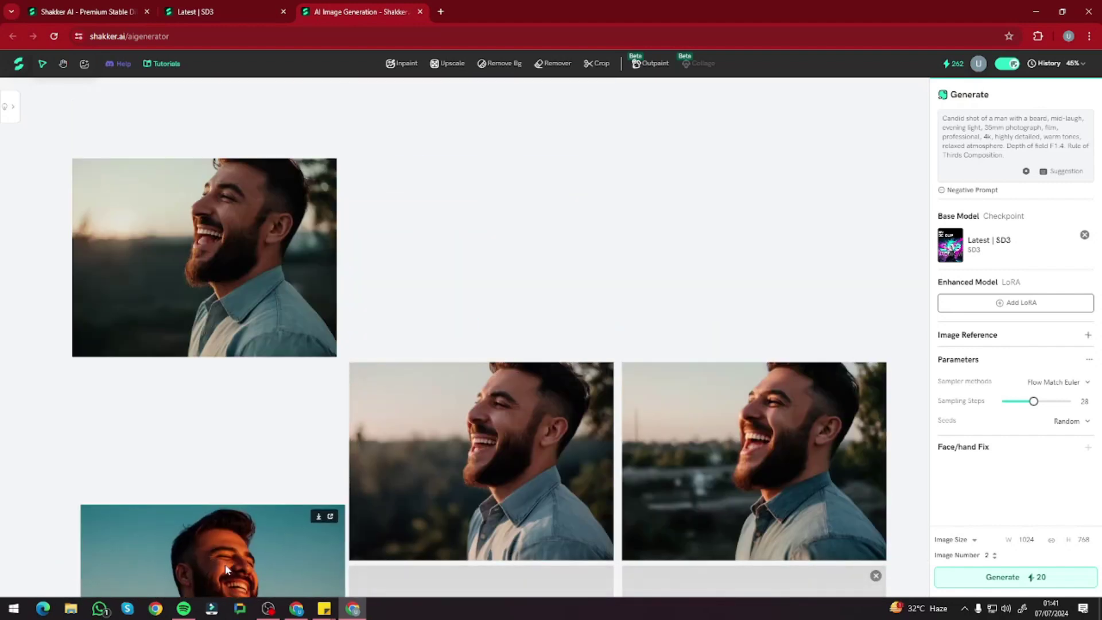
scroll(327, 516, "down", 4)
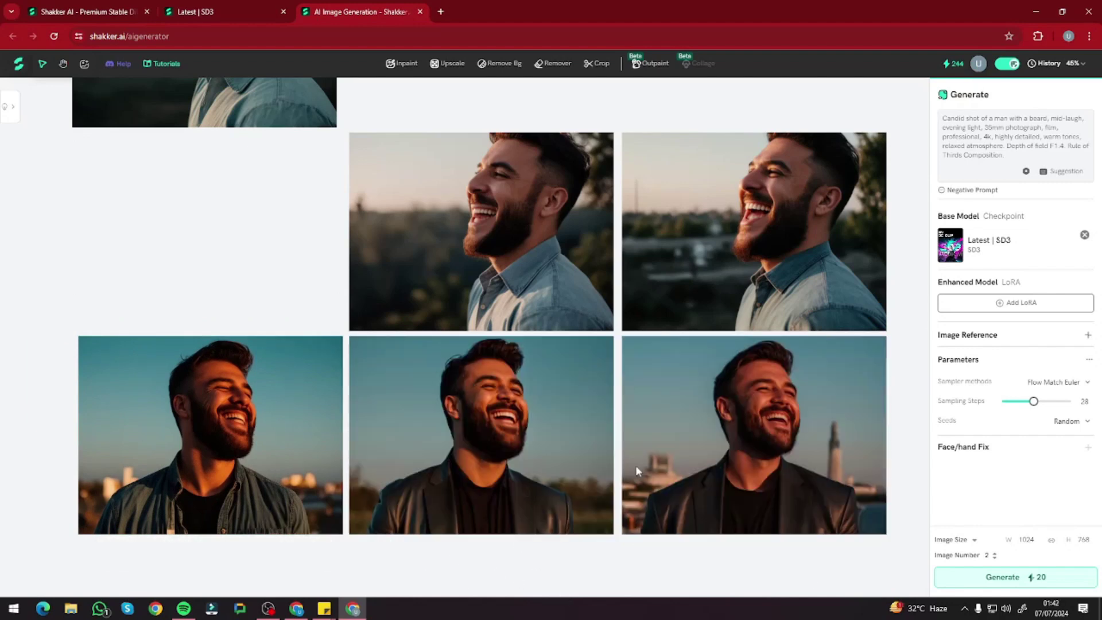
mouse_move(432, 503)
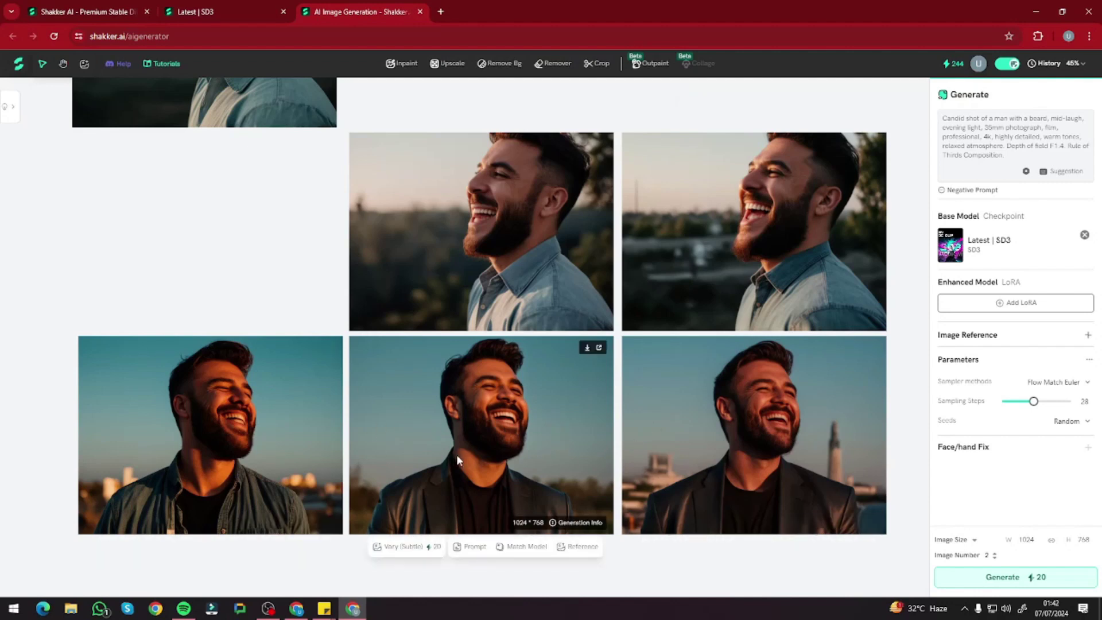
Insert the denim-jacket portrait's prompt into the prompt field and delete the duplicated text.
scroll(457, 453, "down", 2)
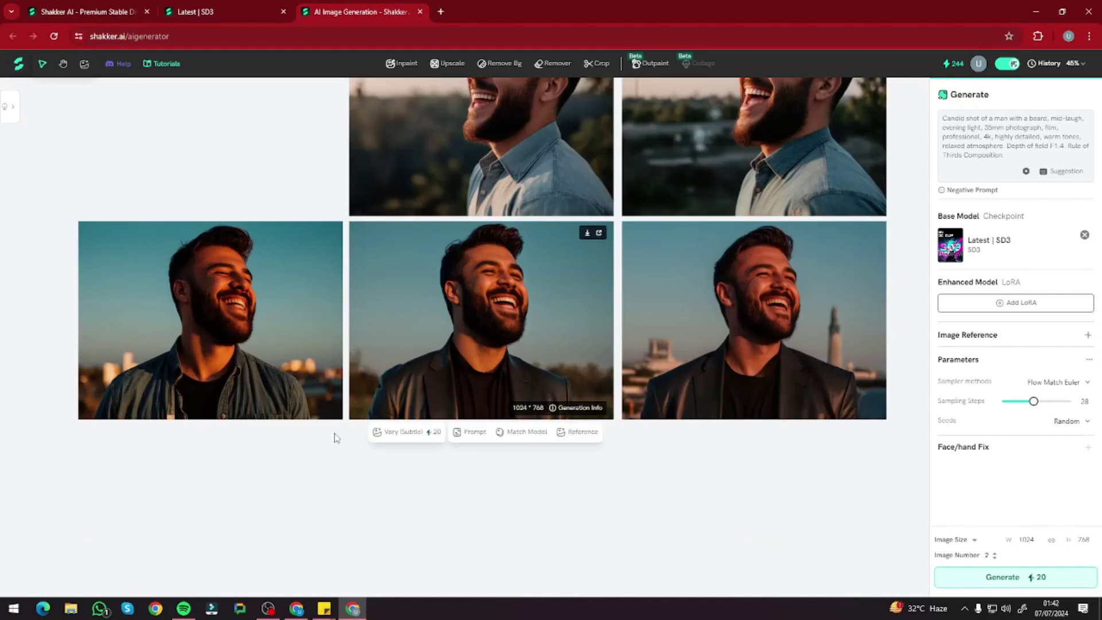
left_click(198, 432)
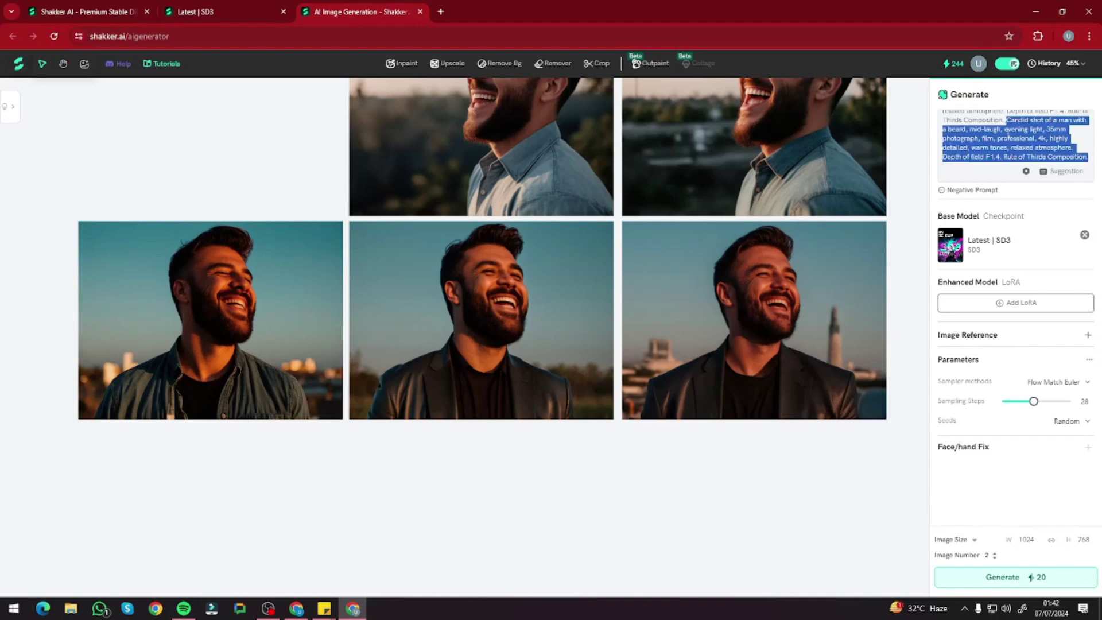
left_click(1005, 123)
key("ctrl+shift+Home")
key("BackSpace")
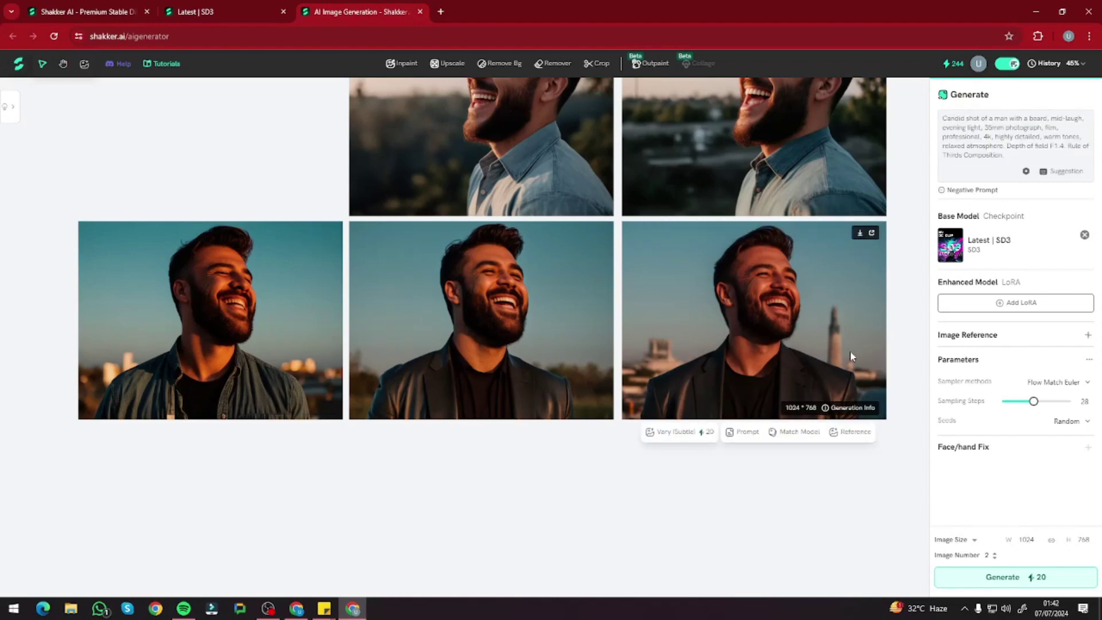
Use the dark-jacket portrait with the tower behind it as the image reference and clear the prompt.
left_click(844, 434)
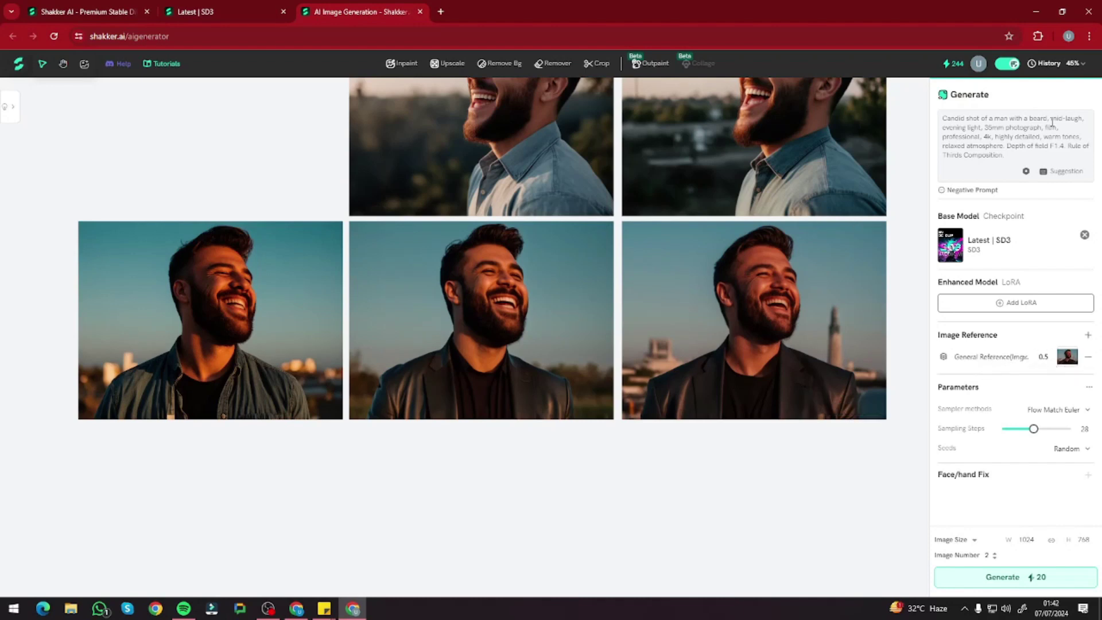
left_click_drag(1009, 158, 926, 110)
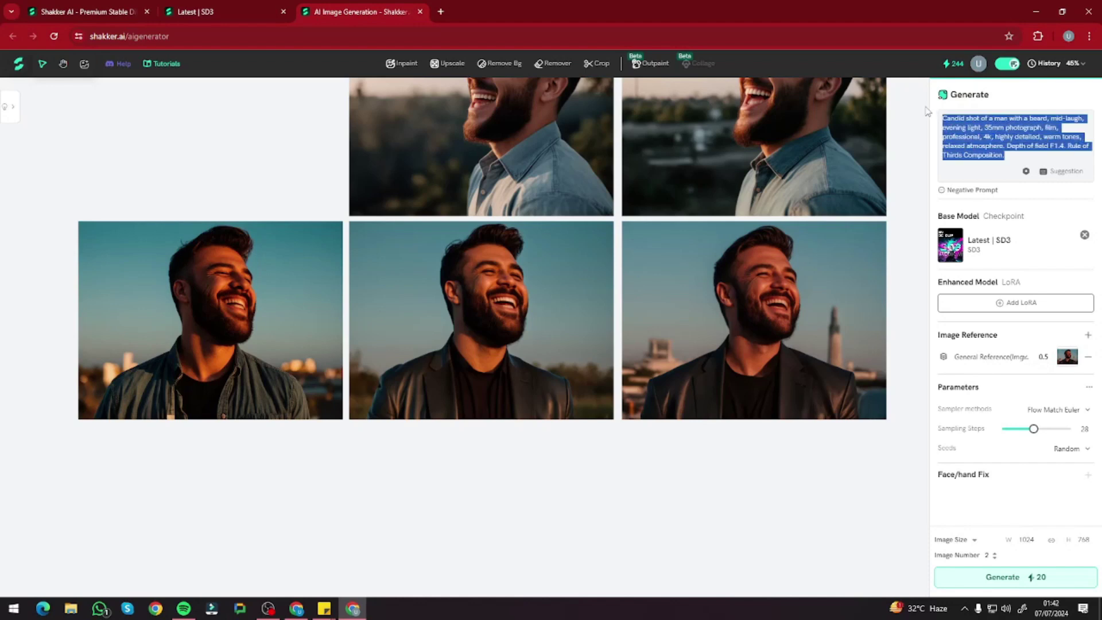
key("BackSpace")
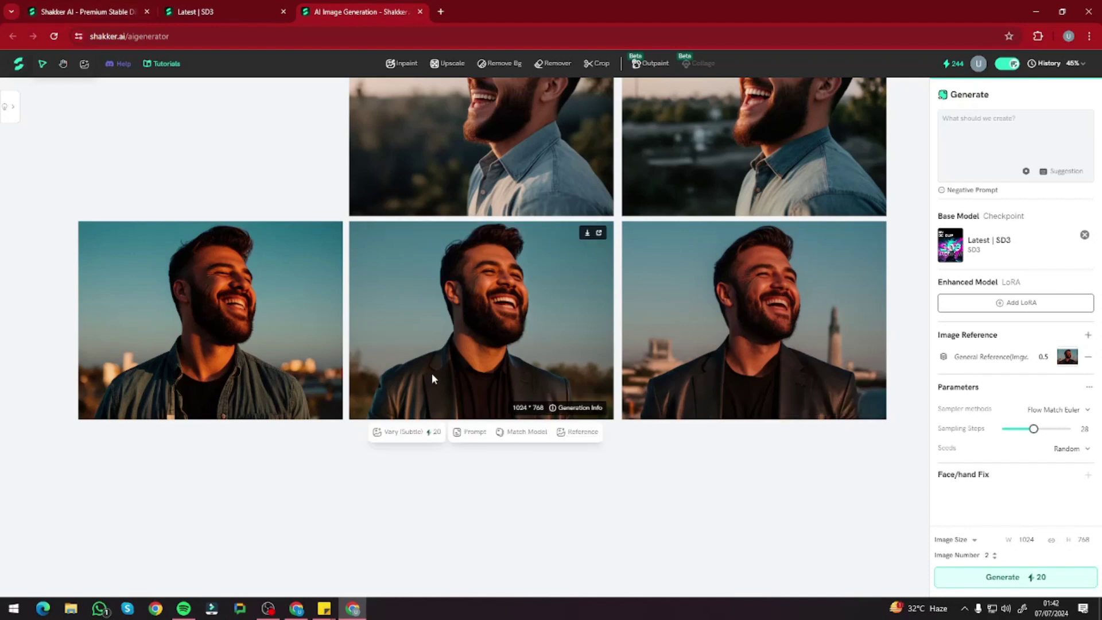
Enter the prompt "Full-body shot of a young man in a park, midday light, 35mm photograph, film, professional, 4k…" and generate the images.
left_click(469, 432)
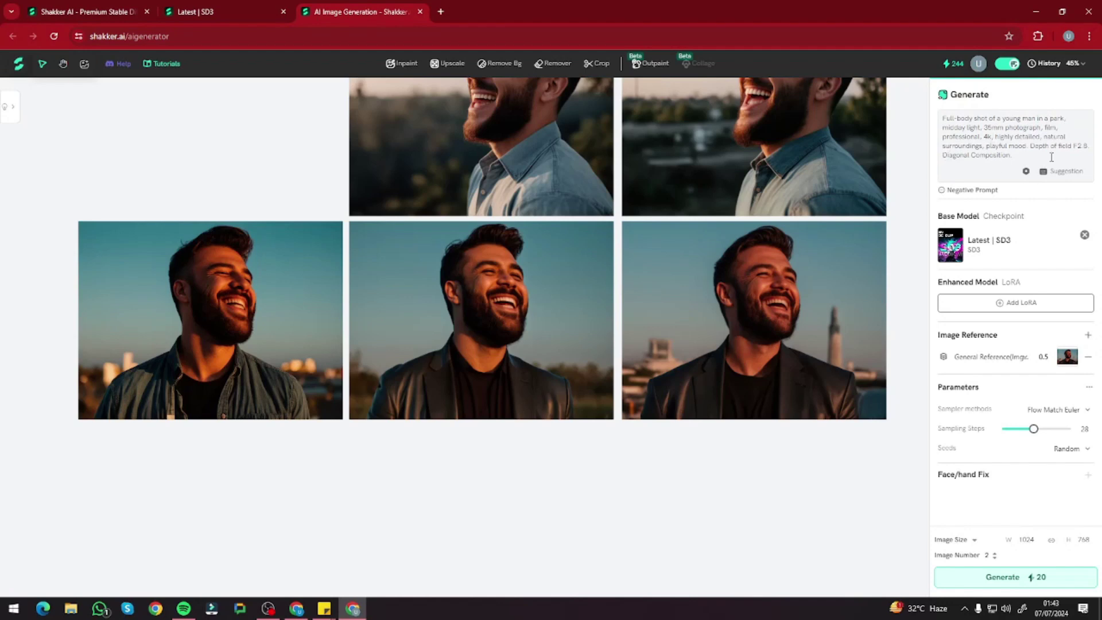
left_click(1027, 580)
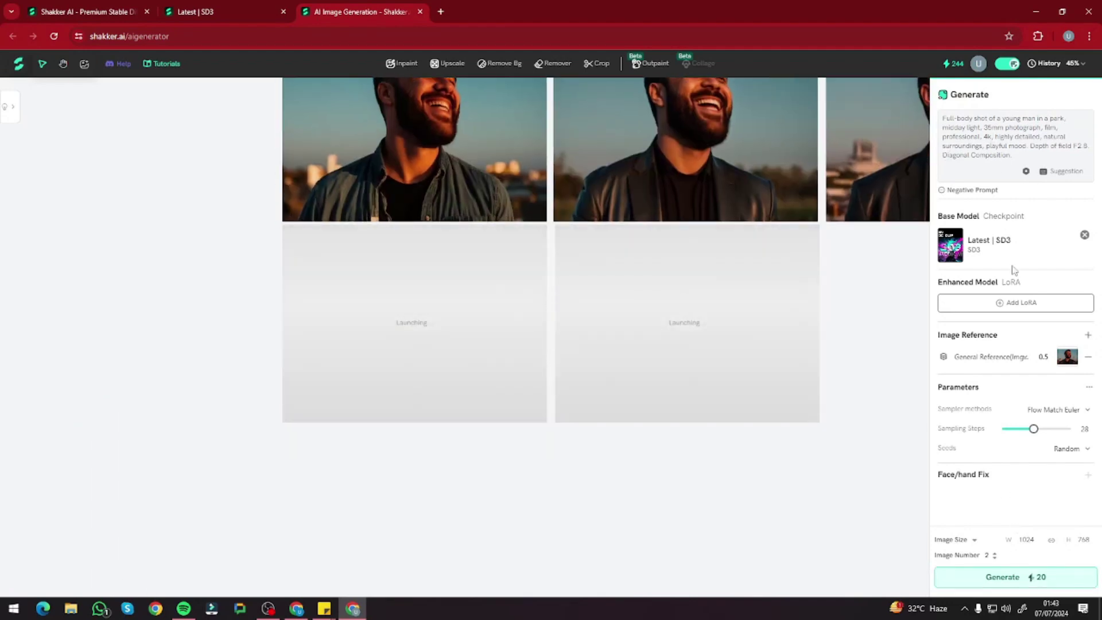
scroll(819, 239, "up", 2)
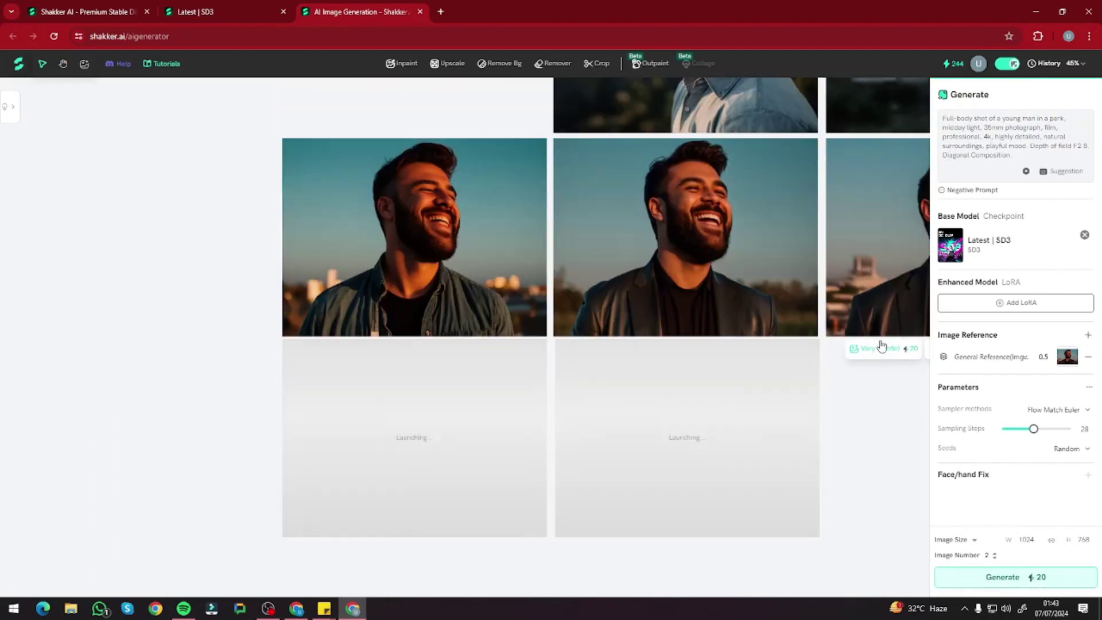
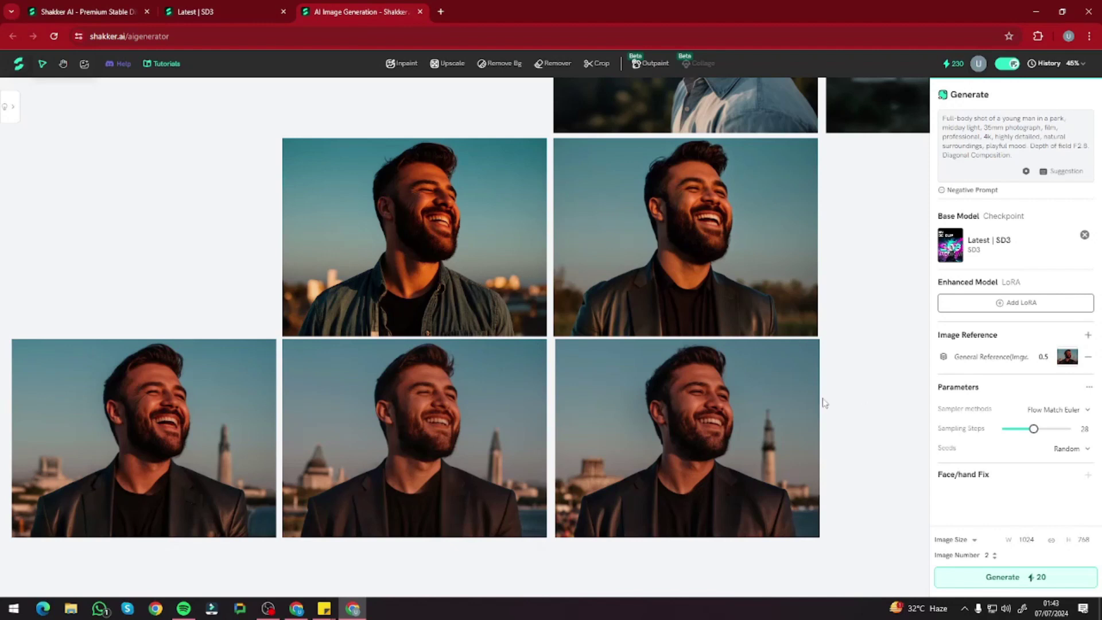
Review the images on the canvas and the list of image categories in Sticky Notes.
scroll(860, 342, "up", 10)
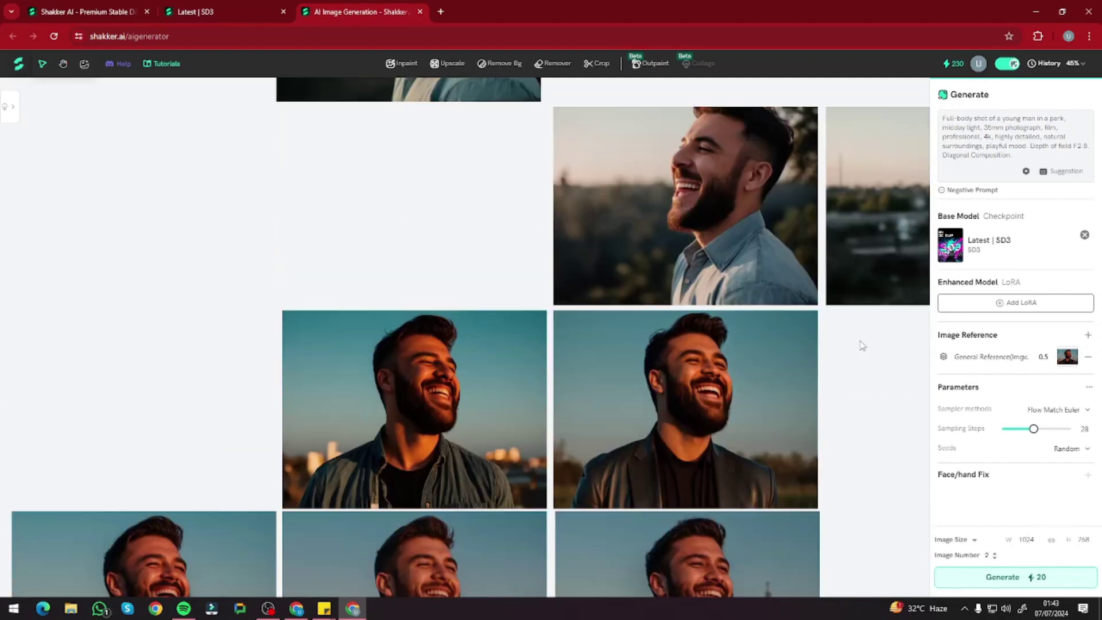
mouse_move(324, 607)
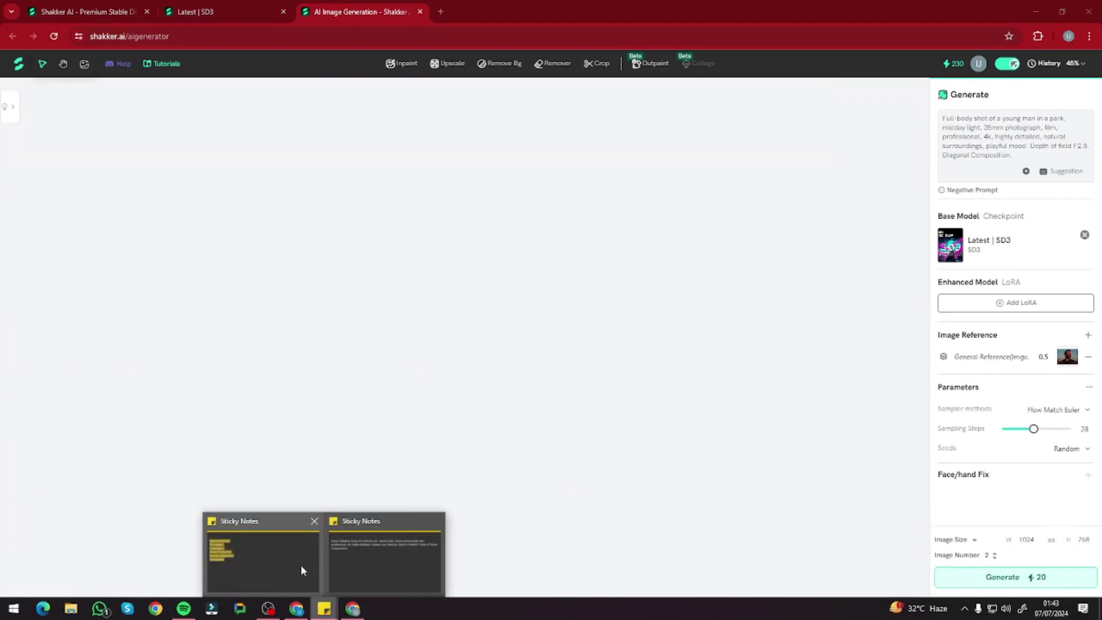
left_click(300, 568)
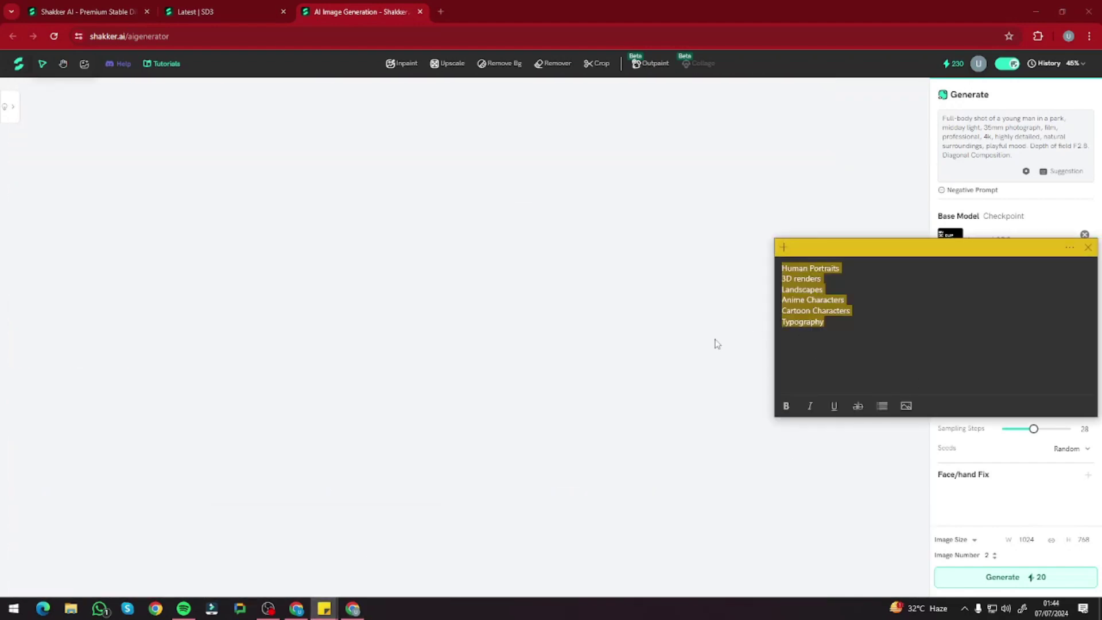
left_click(629, 349)
scroll(775, 380, "up", 5)
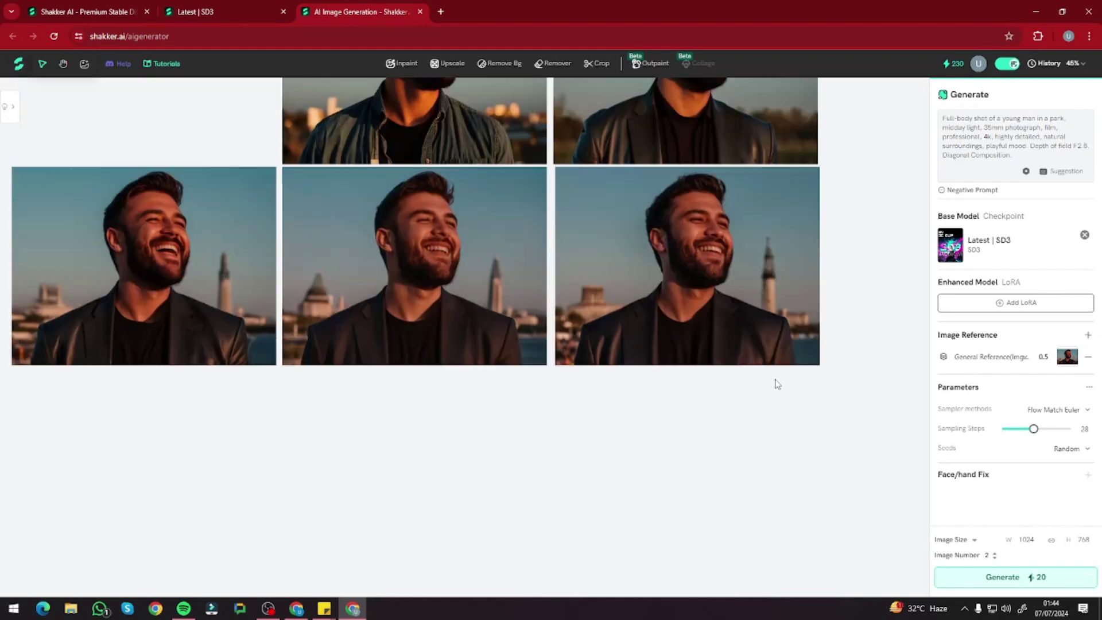
scroll(775, 380, "down", 4)
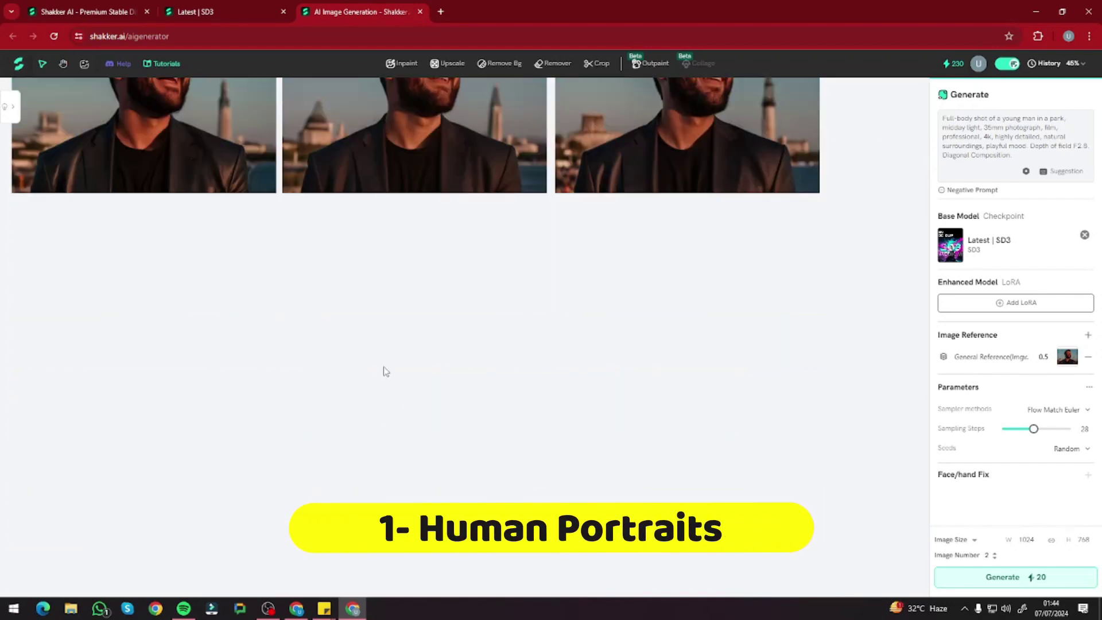
left_click_drag(239, 382, 576, 434)
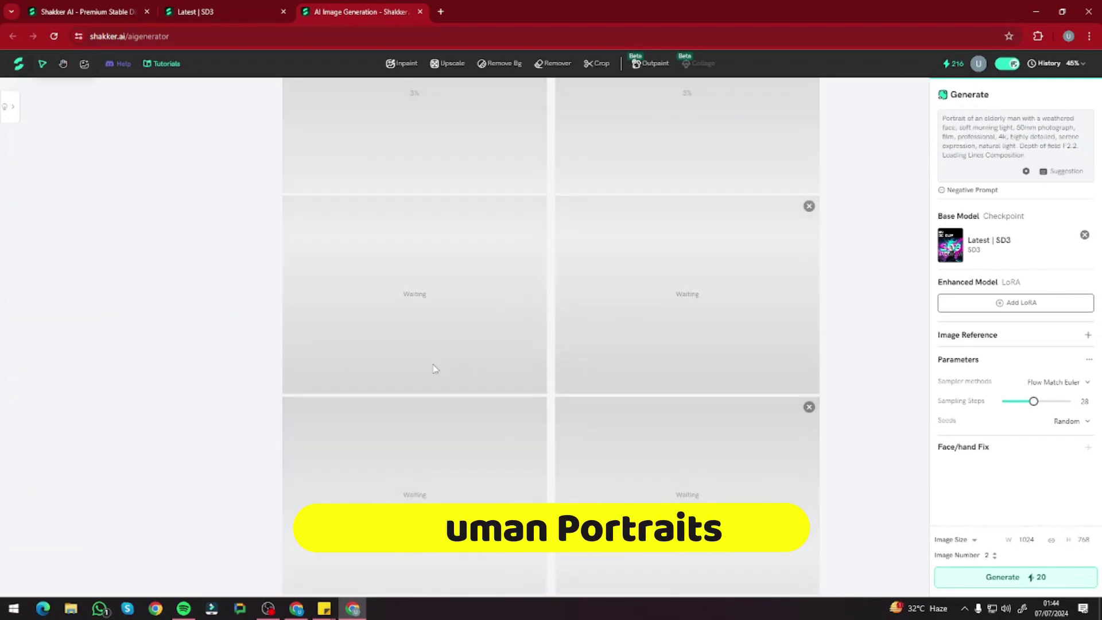
scroll(435, 368, "down", 1)
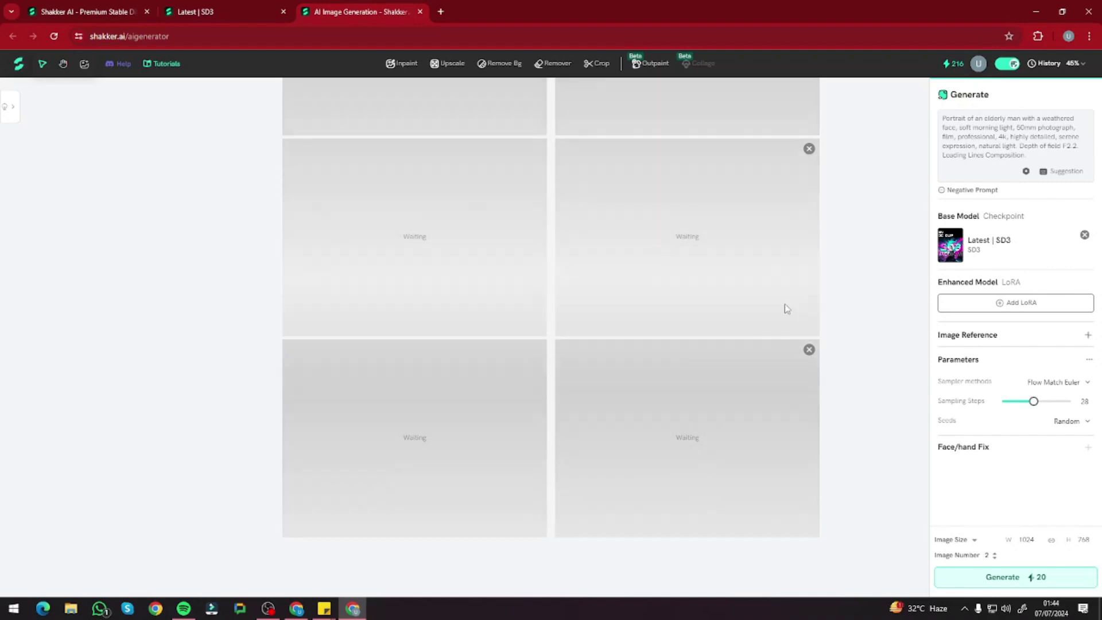
Switch to the ChatGPT conversation and read the example request and the human portrait prompts.
key("alt+Tab")
scroll(568, 315, "up", 10)
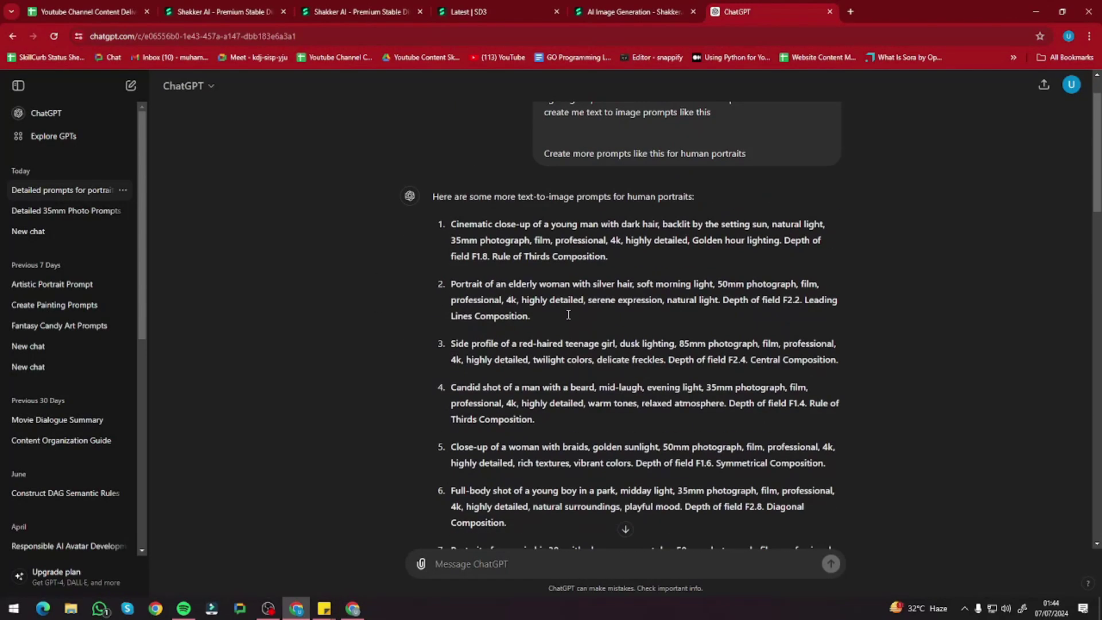
triple_click(624, 140)
left_click(569, 131)
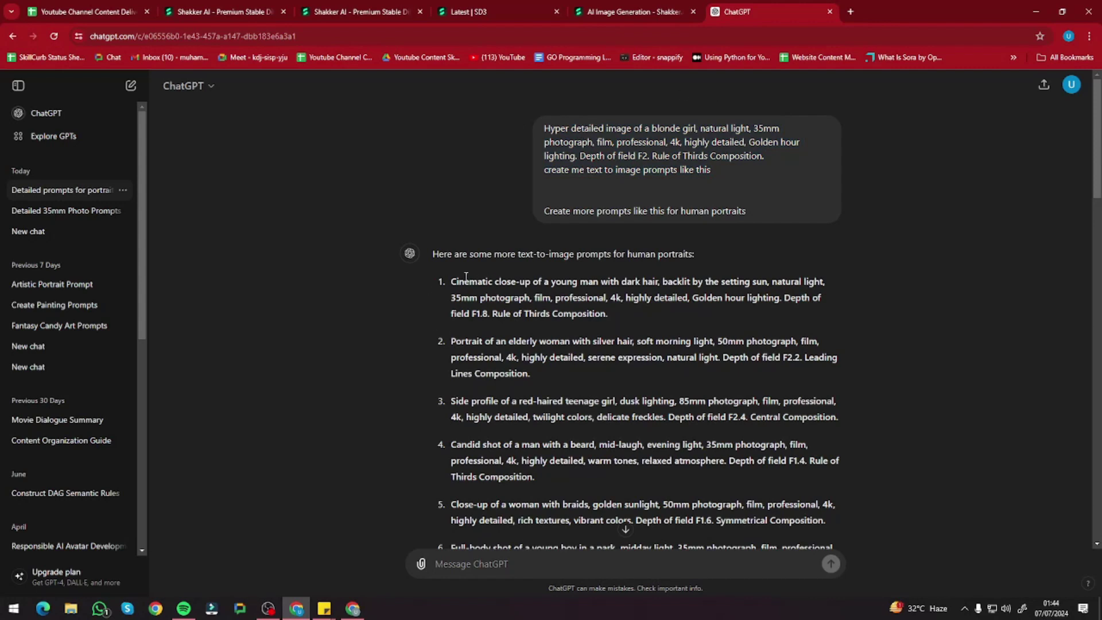
scroll(471, 287, "down", 9)
scroll(471, 261, "down", 3)
scroll(467, 276, "up", 12)
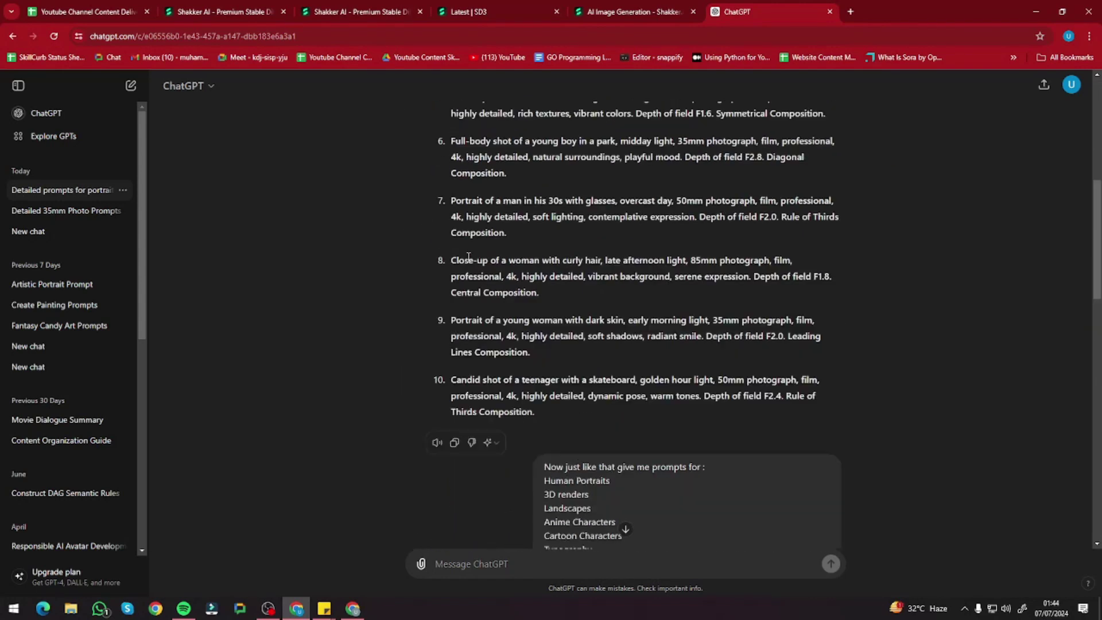
left_click_drag(563, 210, 757, 211)
left_click(462, 287)
Read the follow-up ChatGPT request and its realistic prompts for portraits, 3D renders, landscapes, anime, cartoon characters and typography.
scroll(585, 379, "down", 6)
scroll(585, 379, "down", 8)
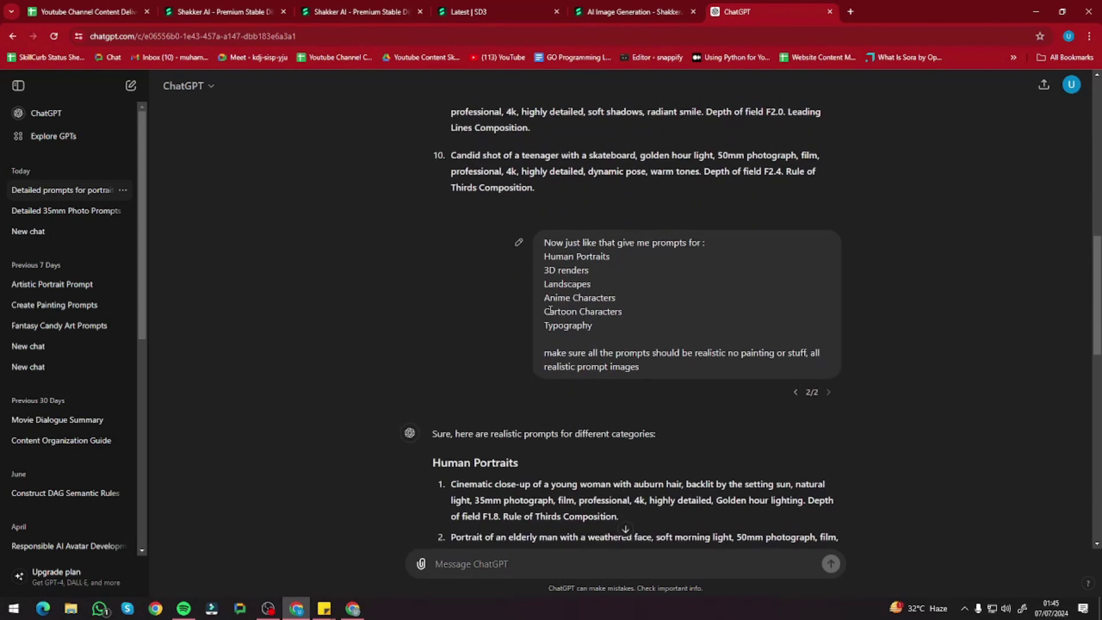
scroll(564, 442, "down", 10)
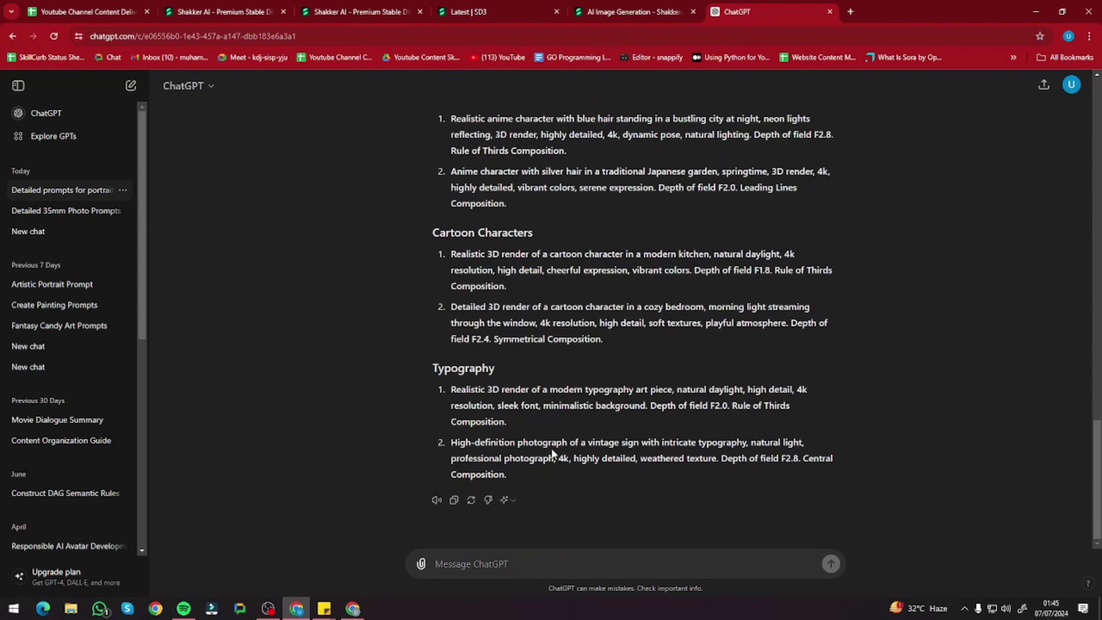
scroll(552, 446, "up", 13)
scroll(557, 428, "up", 4)
scroll(555, 431, "down", 12)
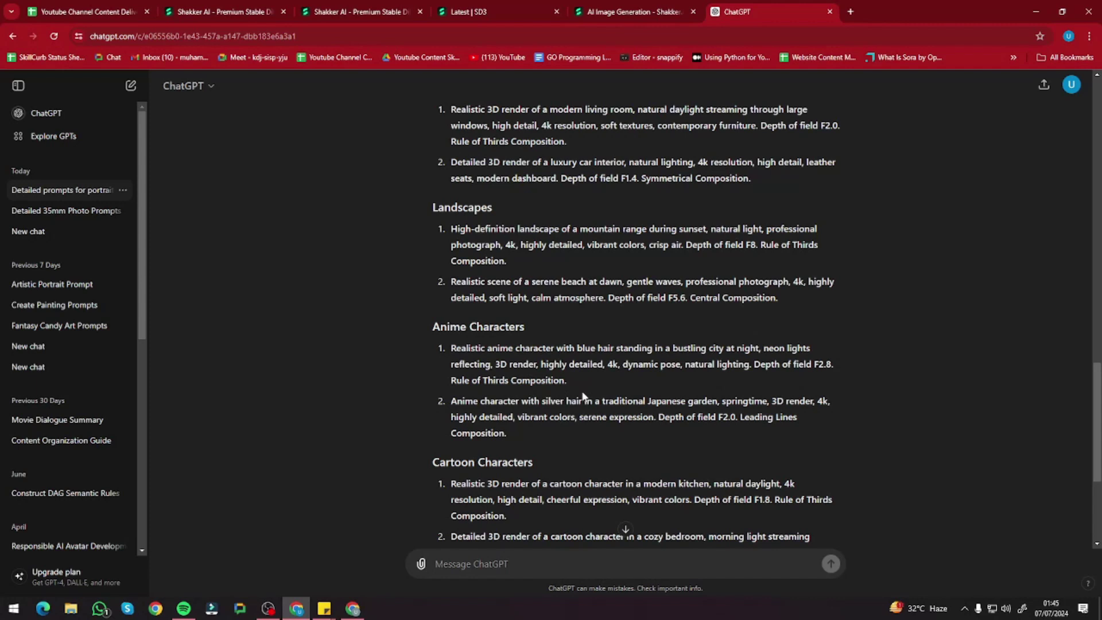
scroll(585, 390, "down", 3)
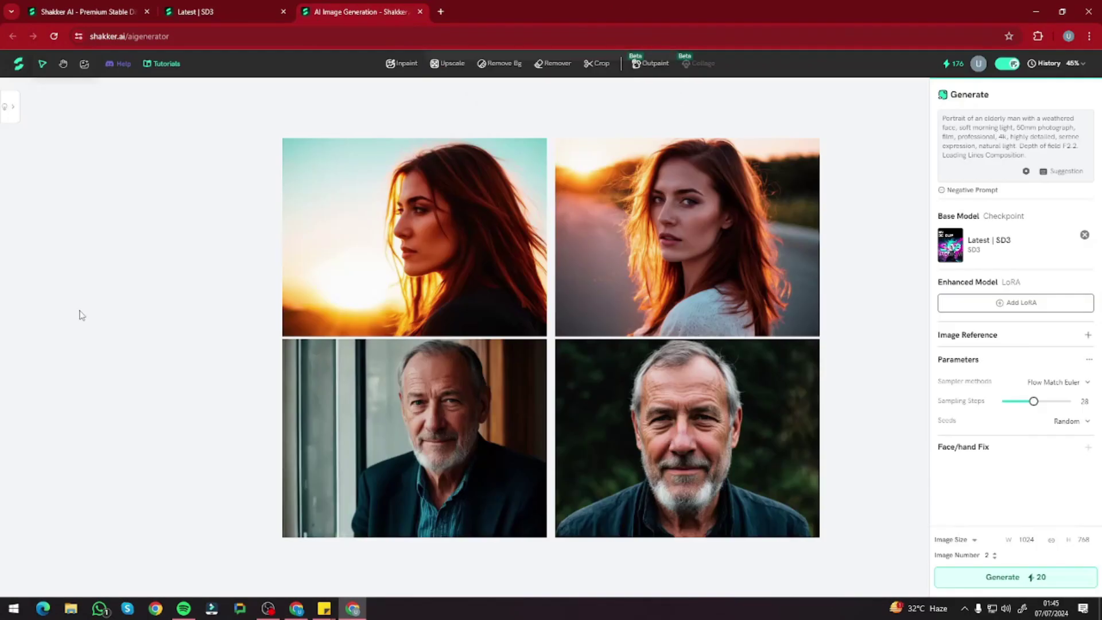
mouse_move(310, 287)
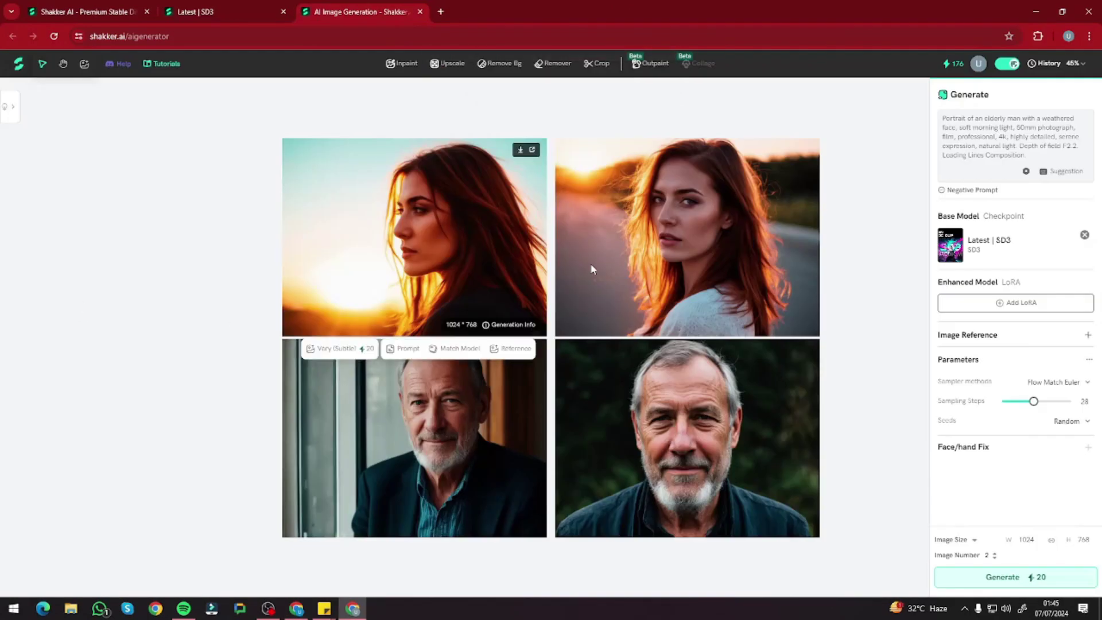